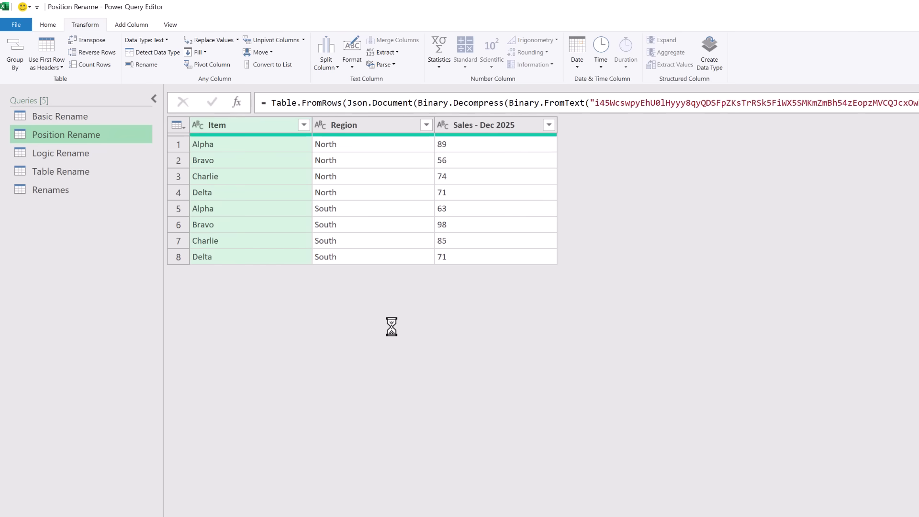
# Step: Rename the "Sales - Dec 2025" column to "Value" in the Position Rename query
pyautogui.doubleClick(489, 126)
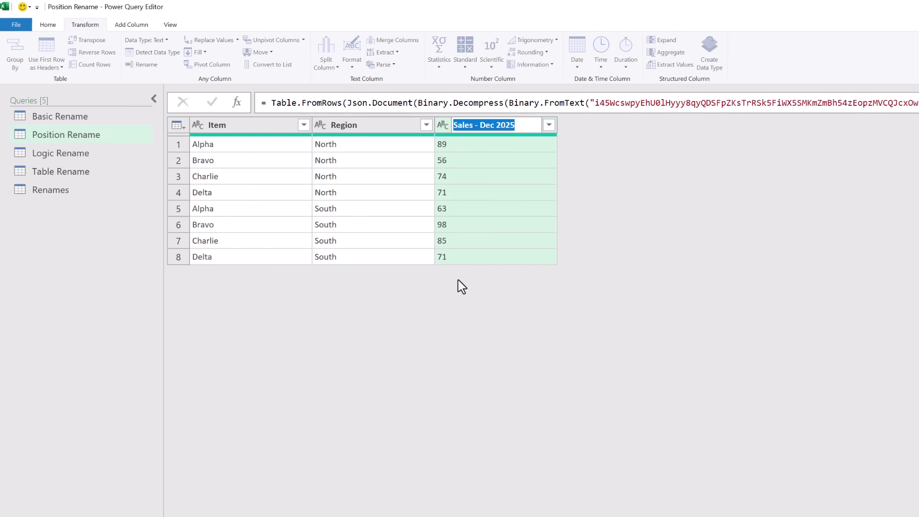
pyautogui.write('Value')
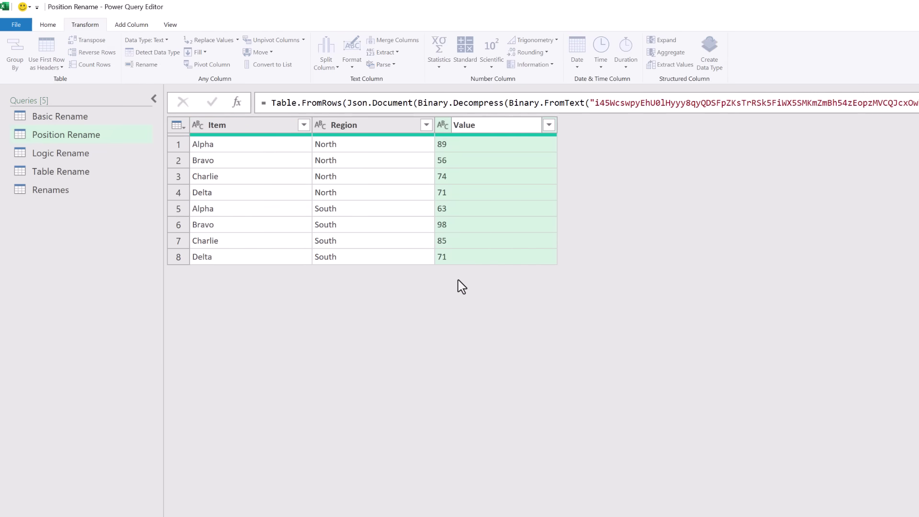
pyautogui.press('Return')
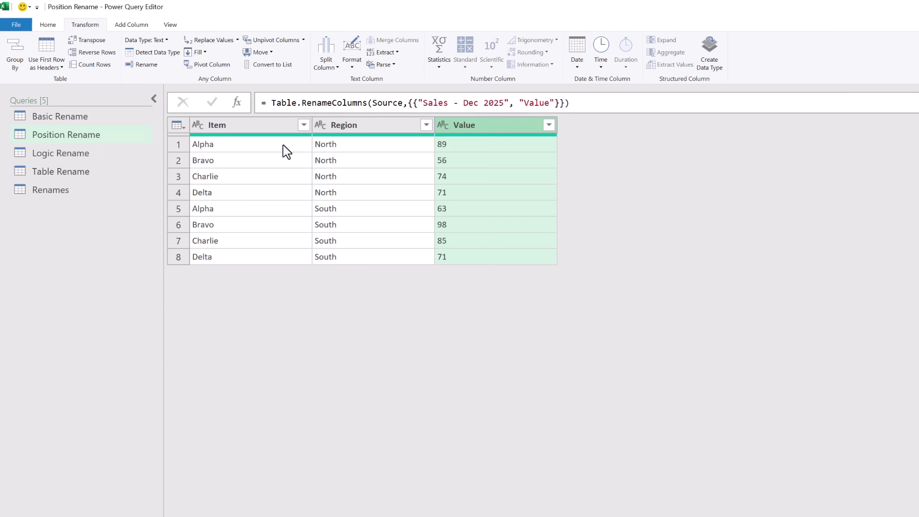
# Step: Detect the data types of all columns from Item through Value
pyautogui.click(279, 129)
pyautogui.keyDown('shift'); pyautogui.click(476, 129); pyautogui.keyUp('shift')
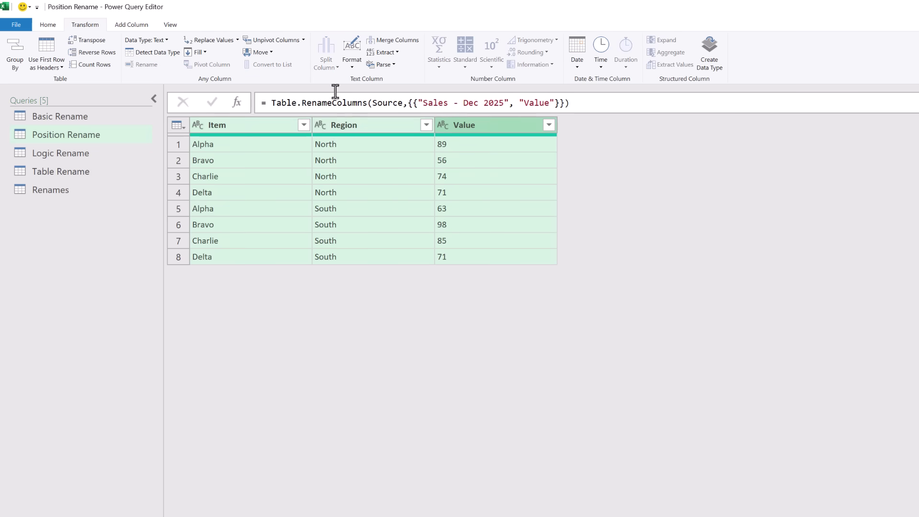
pyautogui.click(146, 54)
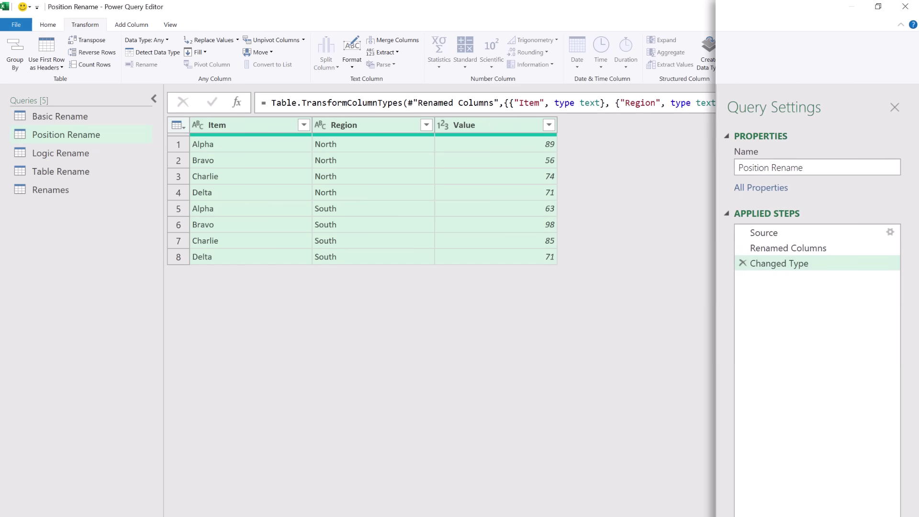
# Step: Edit the Source step's table so the third column header reads "Sales - Jan 2026"
pyautogui.click(888, 232)
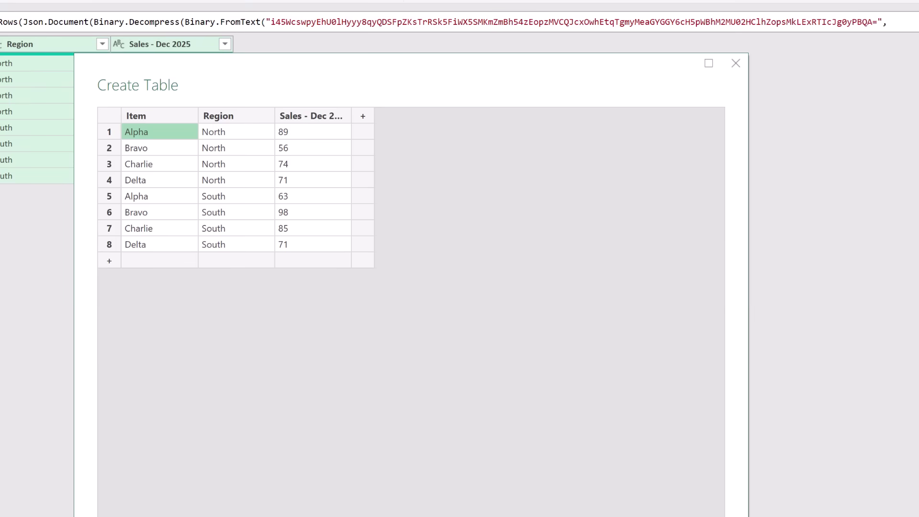
pyautogui.moveTo(353, 117); pyautogui.dragTo(384, 116)
pyautogui.click(359, 120)
pyautogui.press('BackSpace')
pyautogui.press('BackSpace')
pyautogui.press('BackSpace')
pyautogui.press('BackSpace')
pyautogui.press('BackSpace')
pyautogui.press('BackSpace')
pyautogui.press('BackSpace')
pyautogui.press('BackSpace')
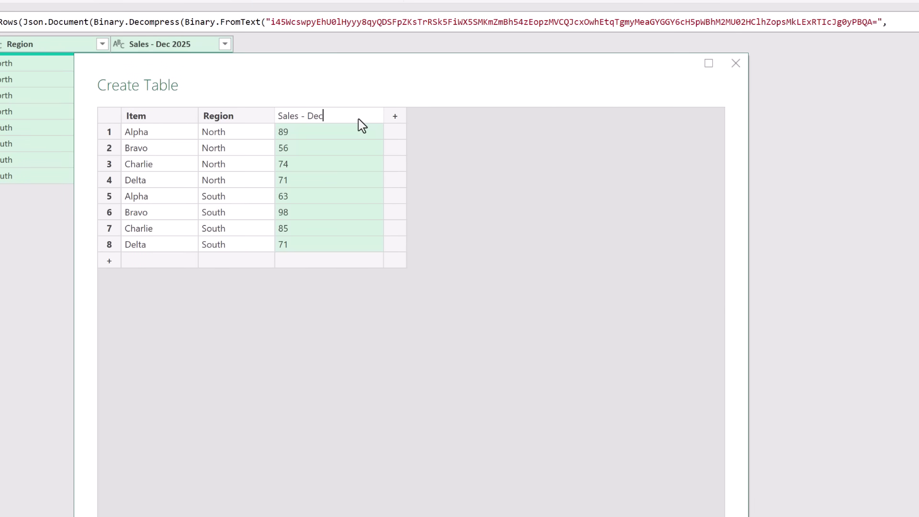
pyautogui.write('Jan 2026')
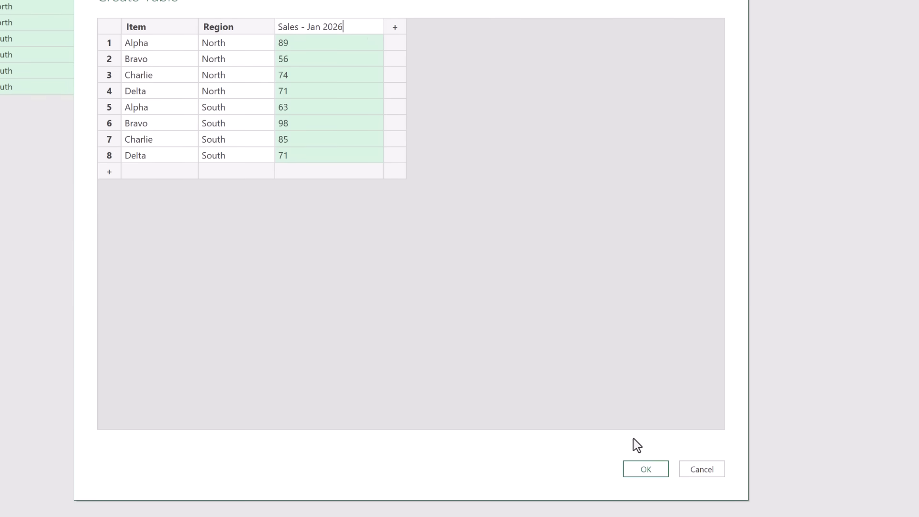
pyautogui.click(654, 470)
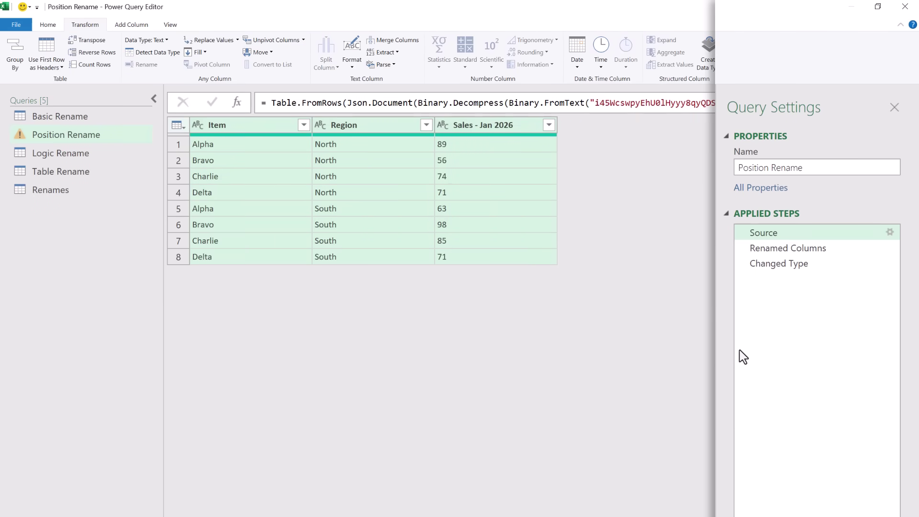
# Step: In the Renamed Columns step's formula, replace the hard-coded "Sales - Dec 2025" with Table.ColumnNames(Source)
pyautogui.click(780, 250)
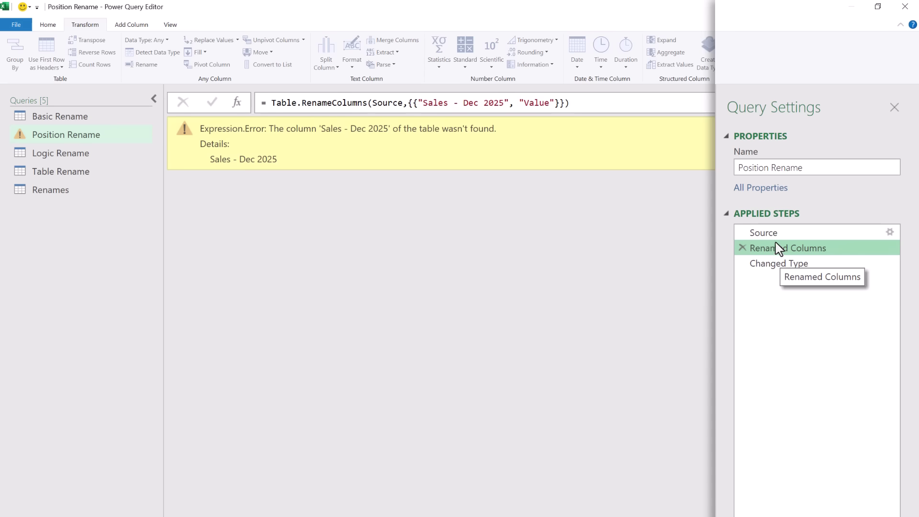
pyautogui.click(773, 231)
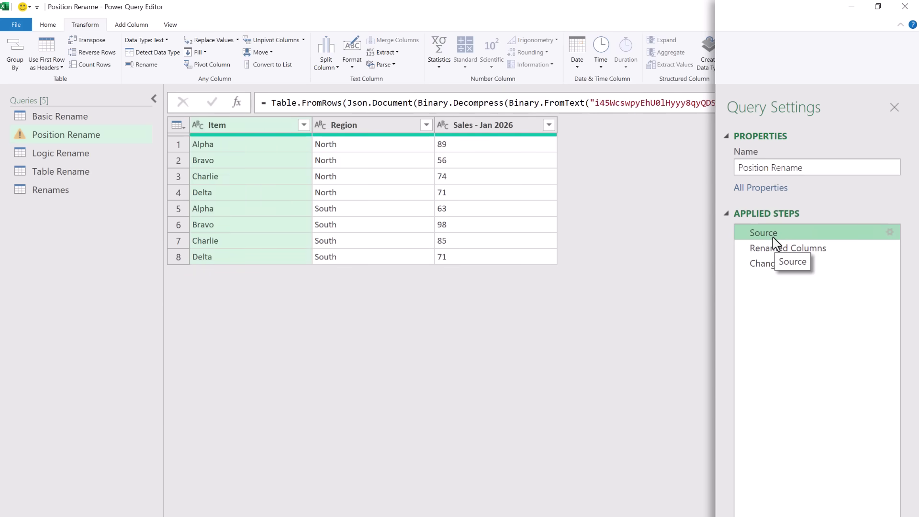
pyautogui.click(774, 248)
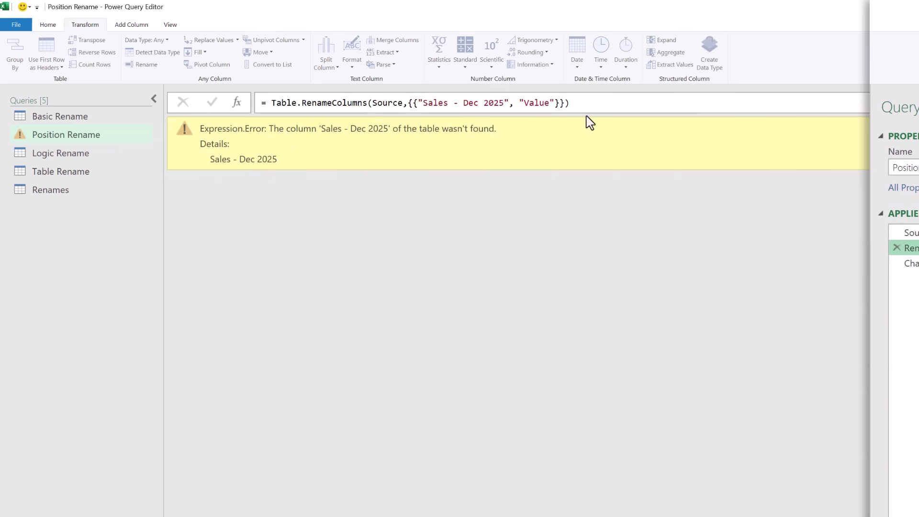
pyautogui.moveTo(507, 104); pyautogui.dragTo(418, 105)
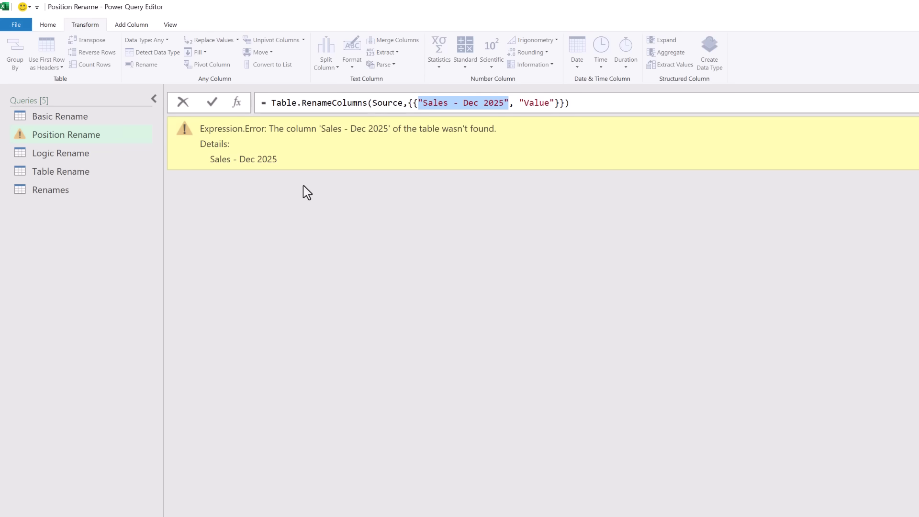
pyautogui.press('BackSpace')
pyautogui.write('Tab')
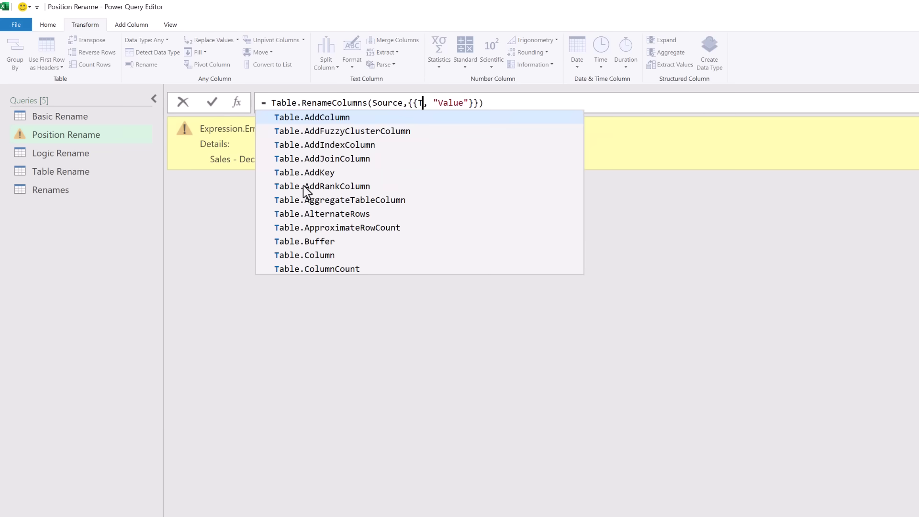
pyautogui.write('le.ColumnNames')
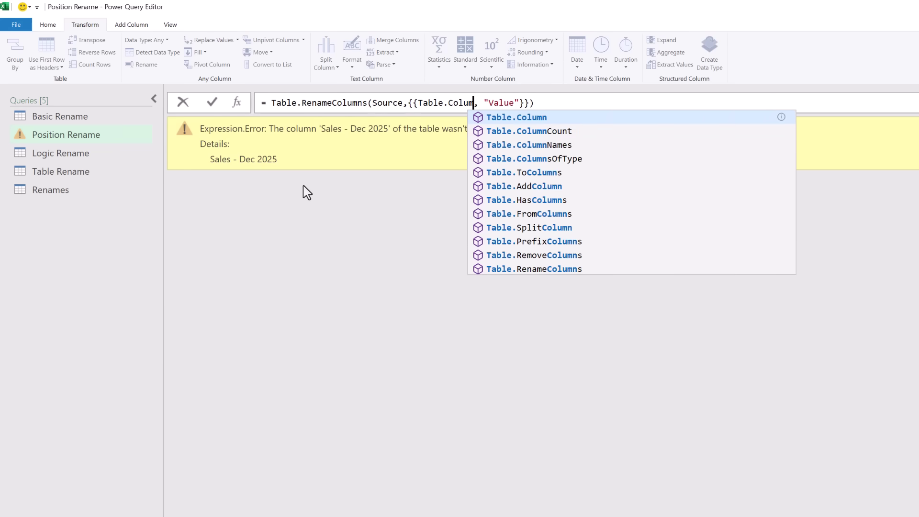
pyautogui.write('(')
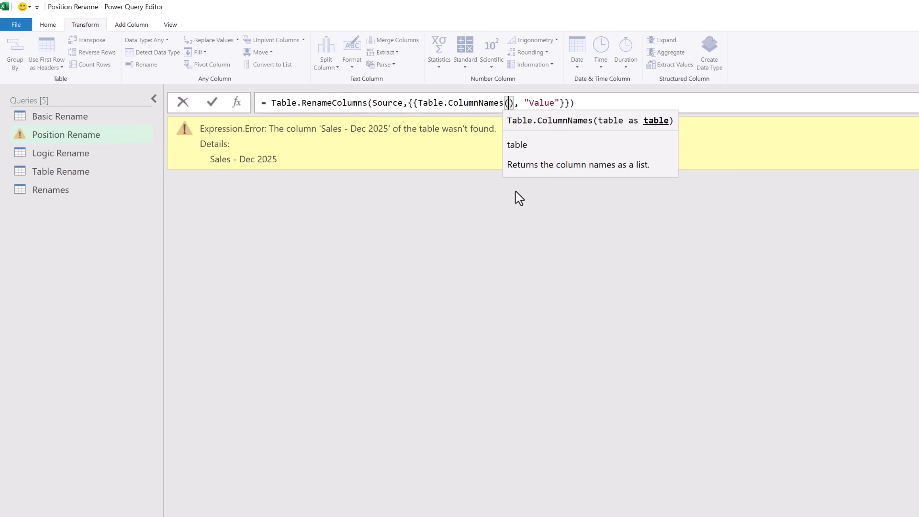
pyautogui.write('Source')
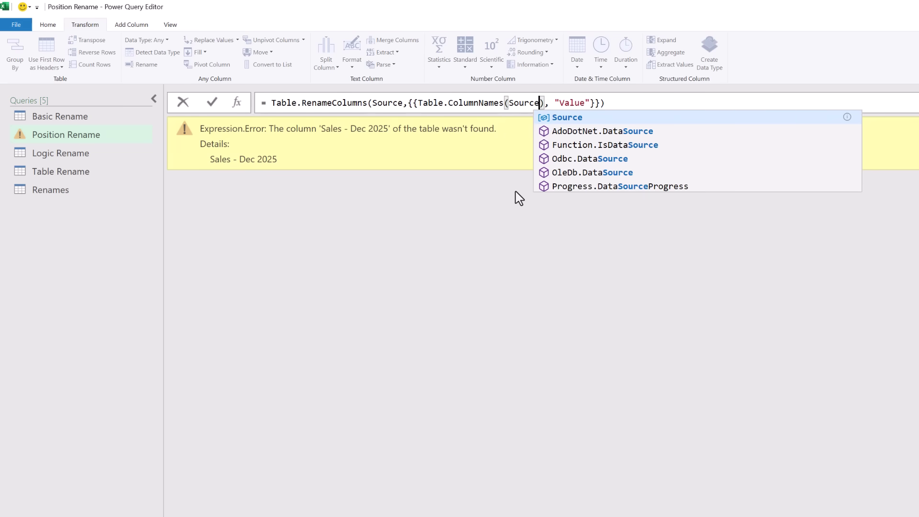
# Step: Add the index {2} after Table.ColumnNames(Source), commit the rename formula and check the Changed Type step
pyautogui.press('Right')
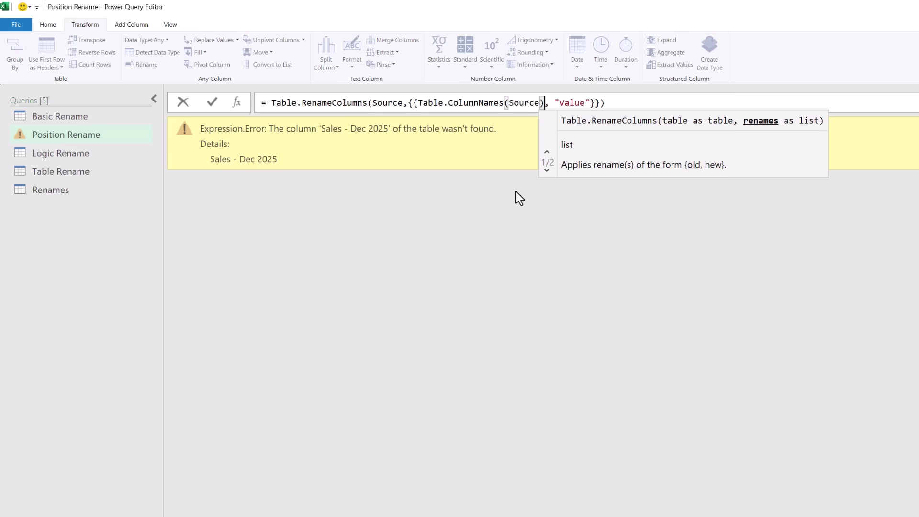
pyautogui.write('{')
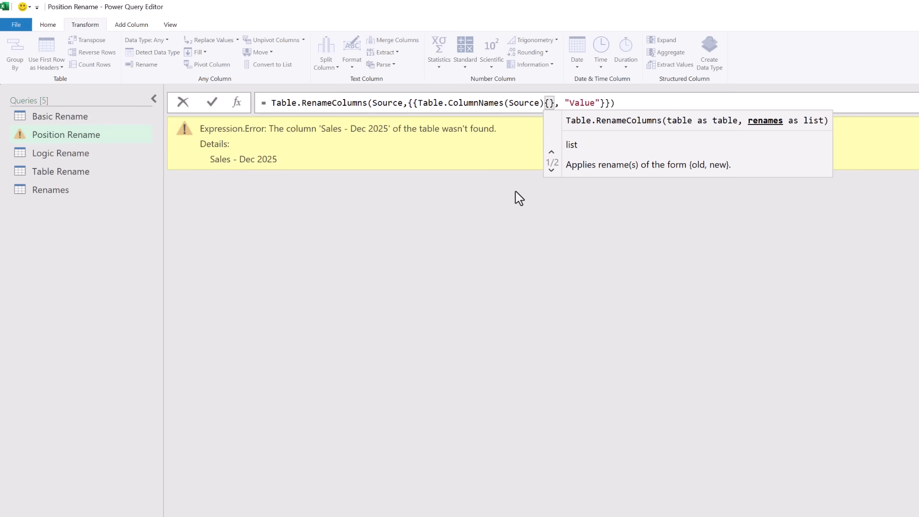
pyautogui.write('2')
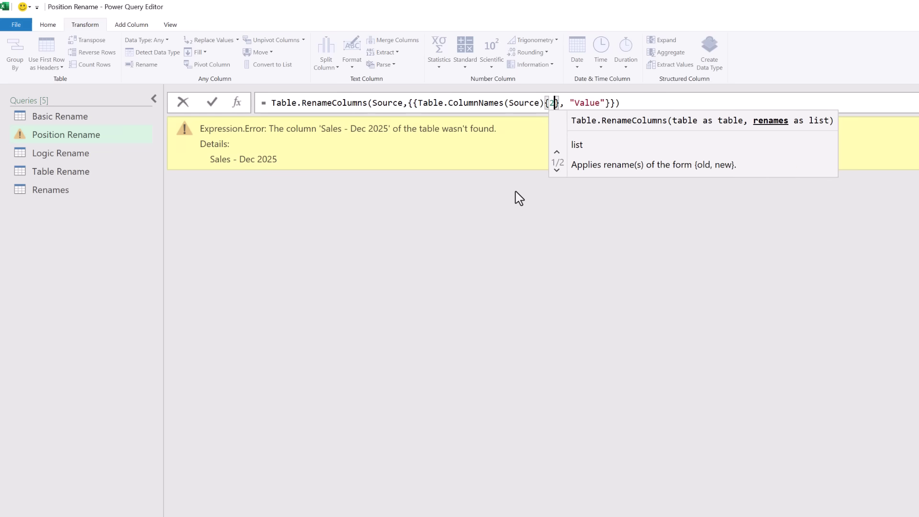
pyautogui.press('Return')
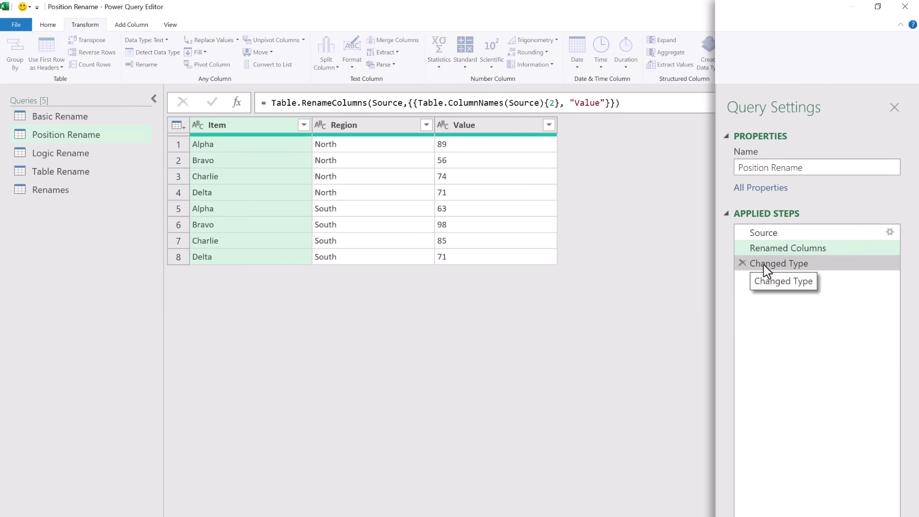
pyautogui.click(765, 266)
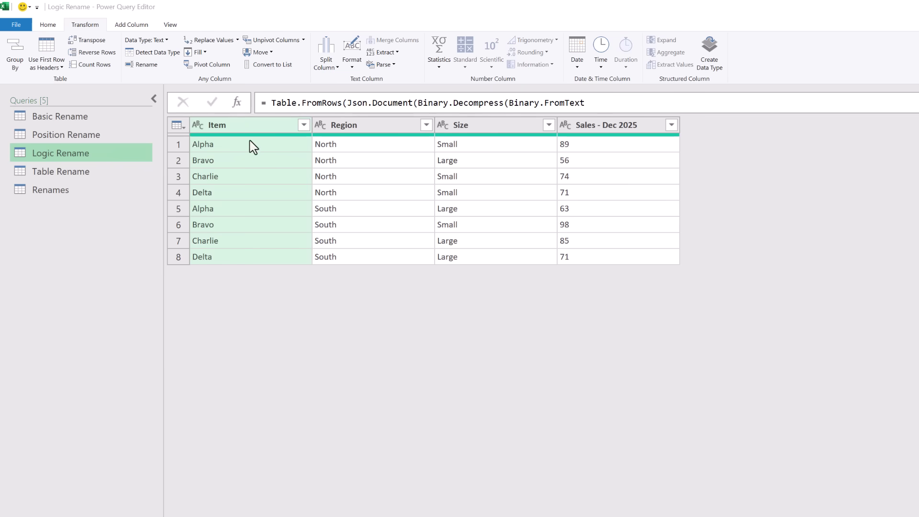
# Step: Add a custom step to the Logic Rename query with the formula = Table.ColumnNames(Source)
pyautogui.click(236, 105)
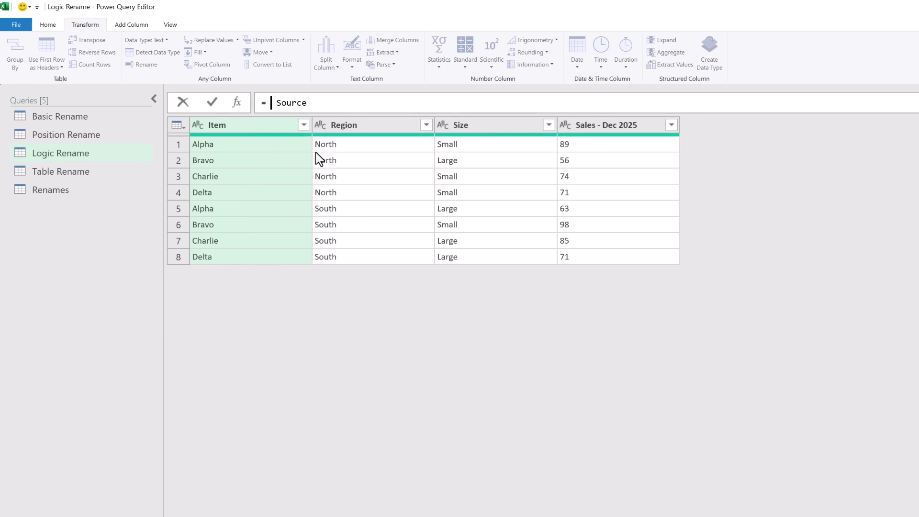
pyautogui.write('Tabl')
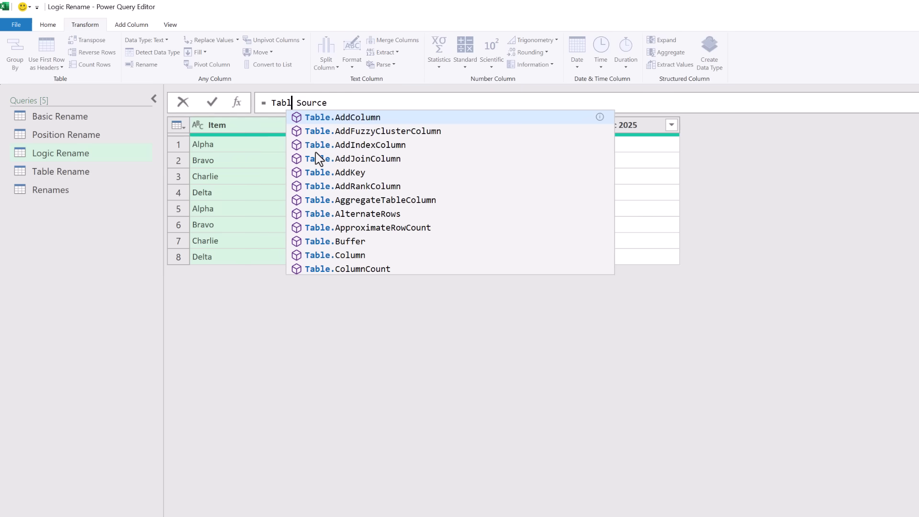
pyautogui.write('e.ColumnNam')
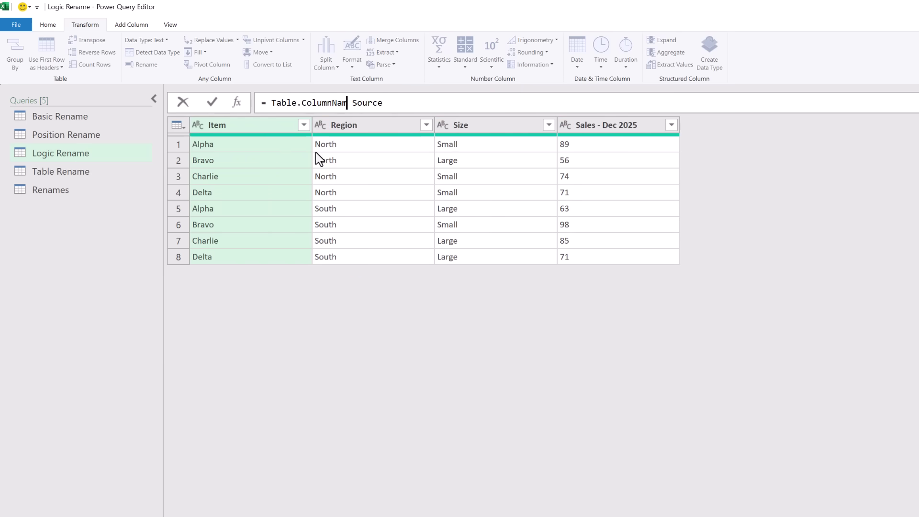
pyautogui.write('es(')
pyautogui.press('Delete')
pyautogui.press('Right')
pyautogui.press('Right')
pyautogui.press('Right')
pyautogui.press('Right')
pyautogui.press('Right')
pyautogui.press('Right')
pyautogui.write(')')
pyautogui.press('Return')
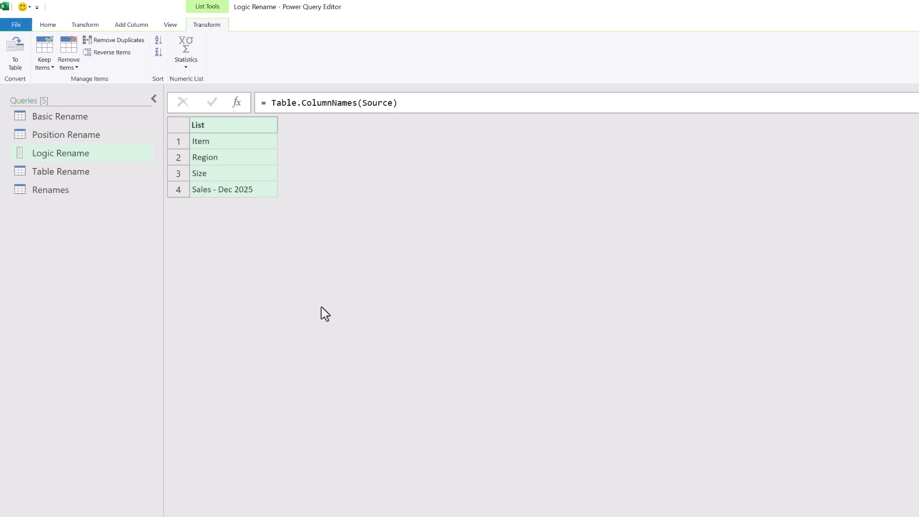
# Step: Wrap Table.ColumnNames(Source) in a List.Select function as its list argument, ready for the selection argument
pyautogui.click(270, 102)
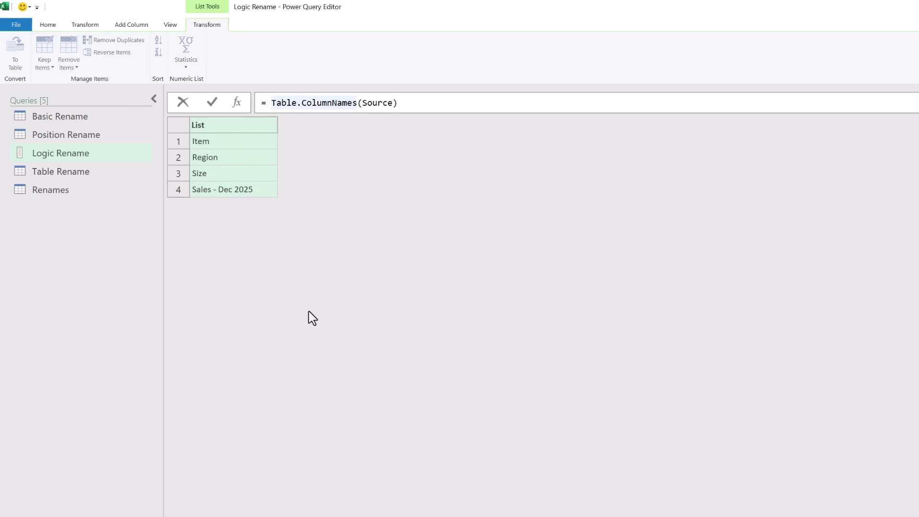
pyautogui.write('List')
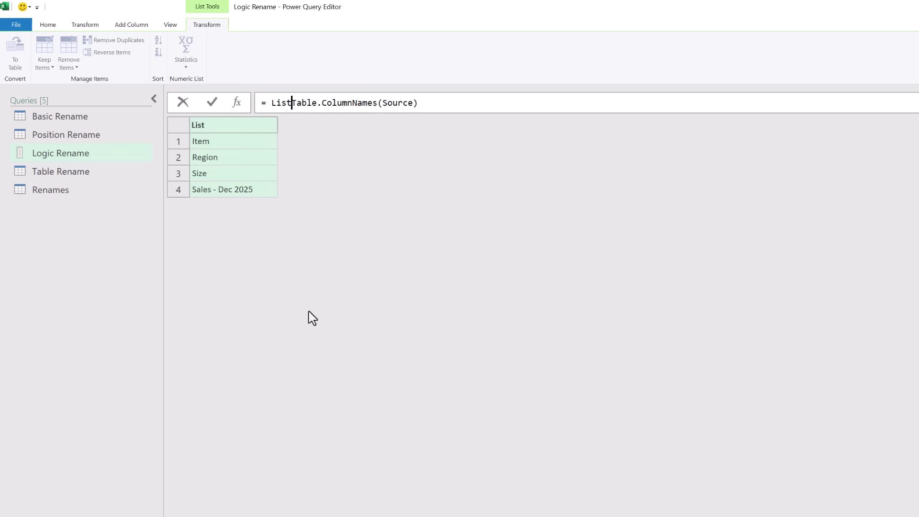
pyautogui.write('.Select(')
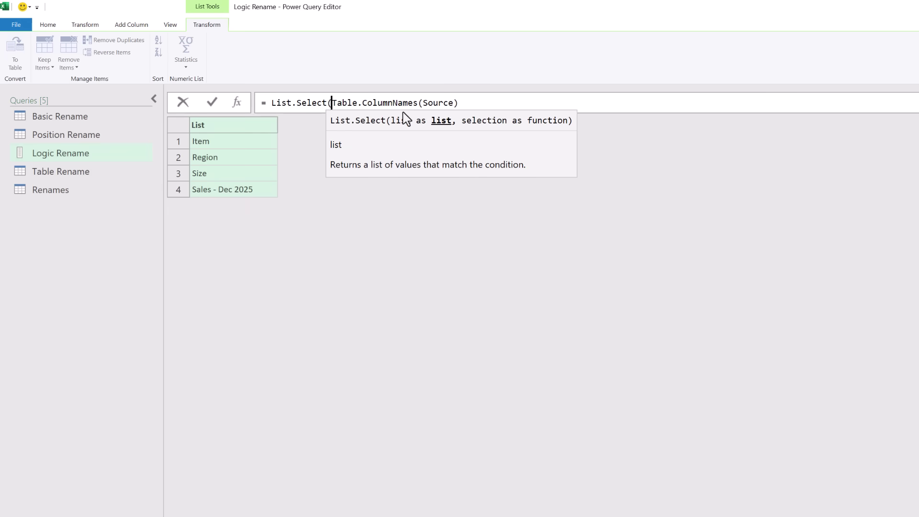
pyautogui.click(463, 102)
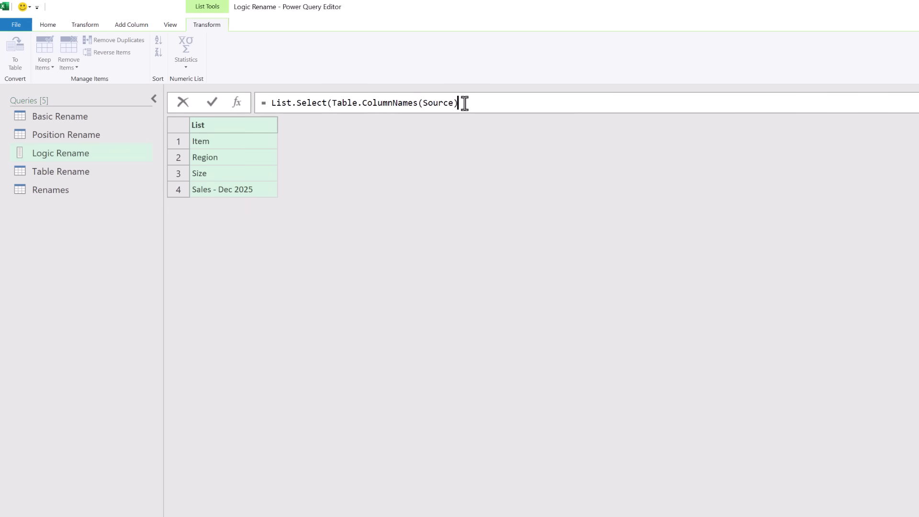
pyautogui.write(',')
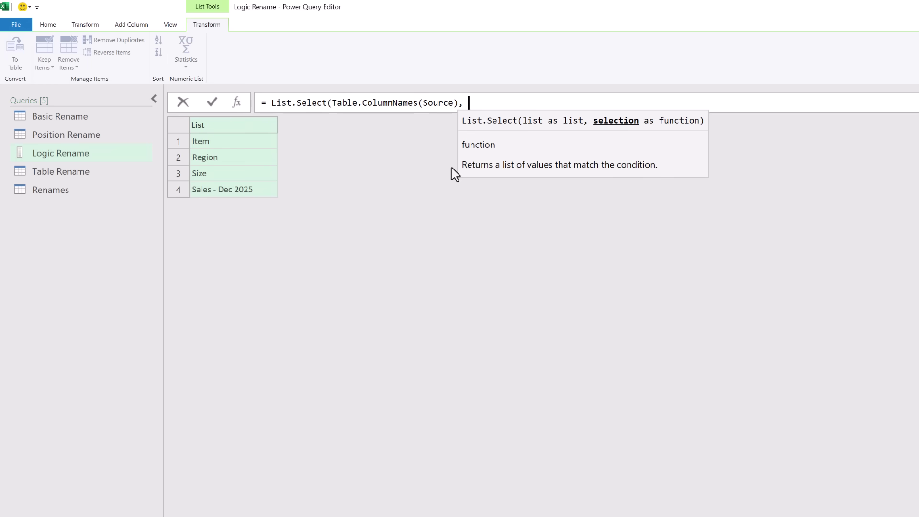
# Step: Complete List.Select with the condition each Text.StartsWith(_, "Sales") and commit the formula
pyautogui.write('ea')
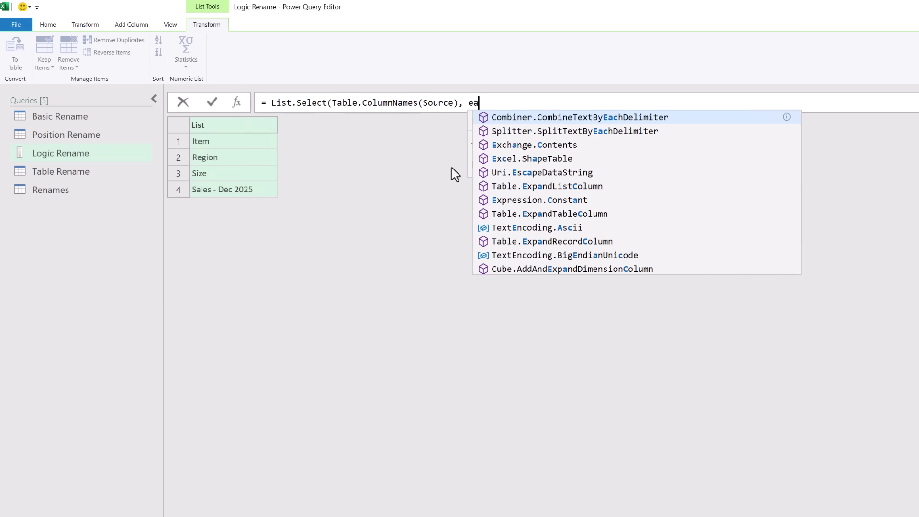
pyautogui.write('ch')
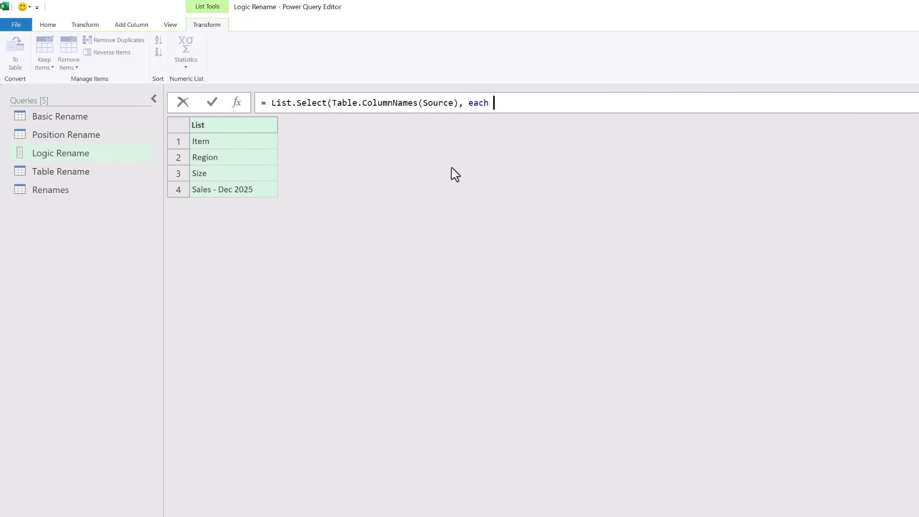
pyautogui.write(' Text.')
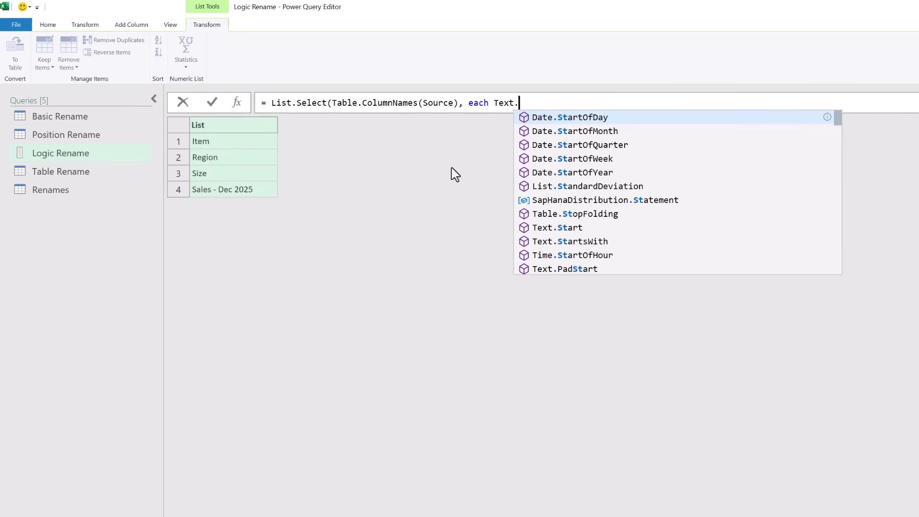
pyautogui.write('StartsWith(')
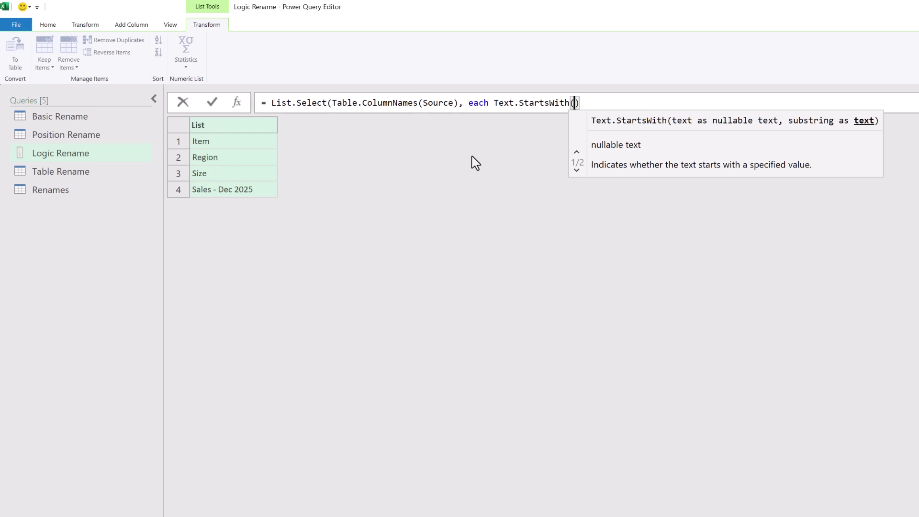
pyautogui.write('_')
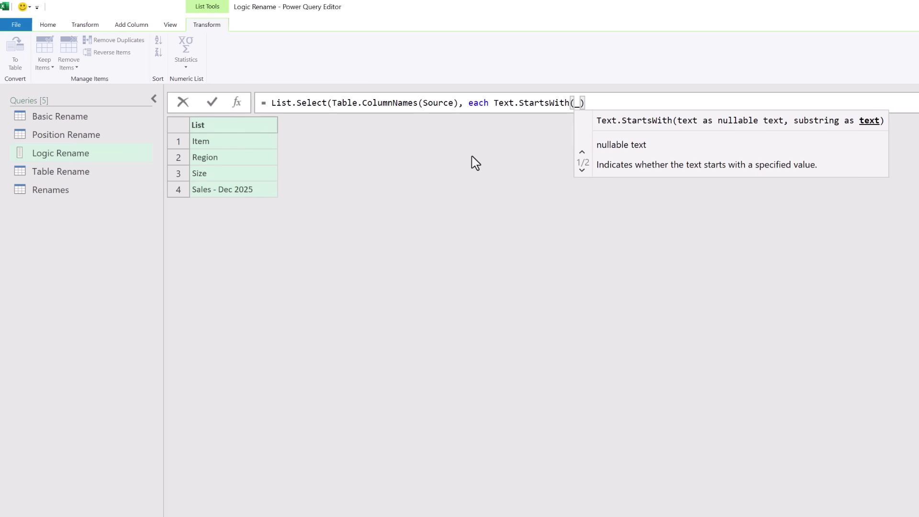
pyautogui.write(', ')
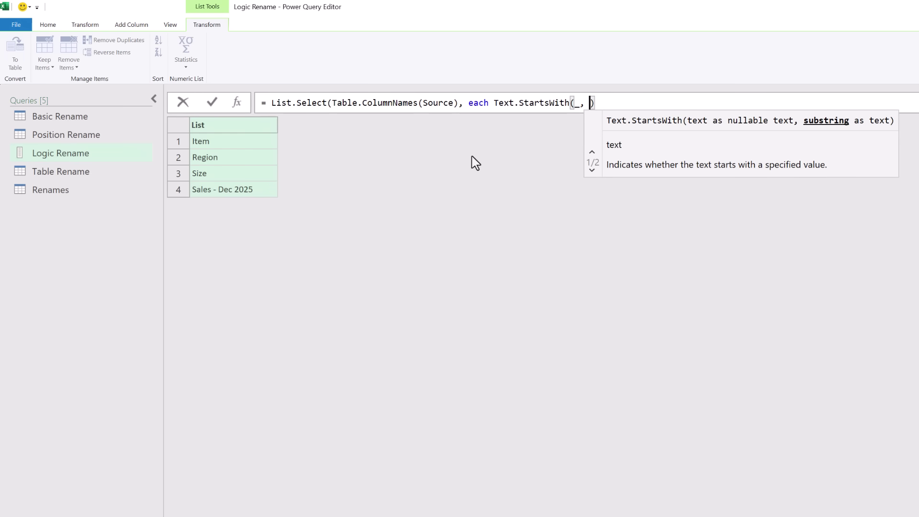
pyautogui.write('"Sales"')
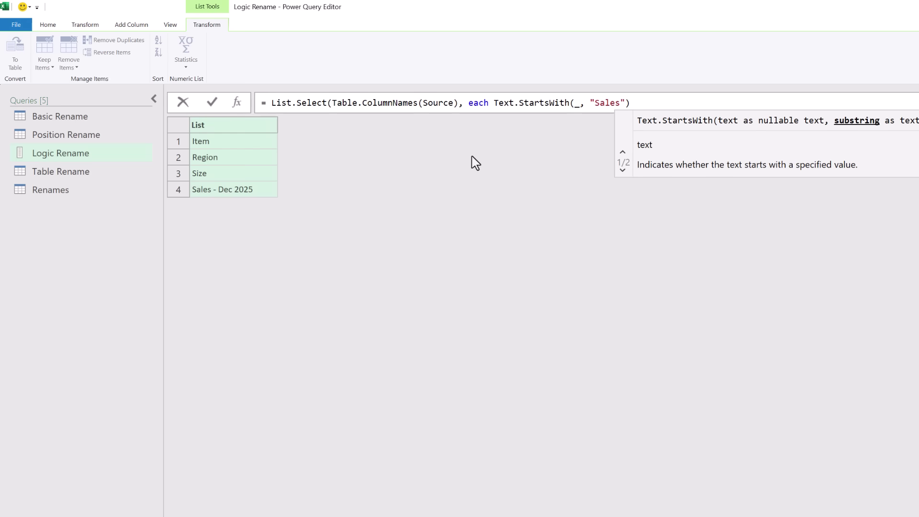
pyautogui.press('End')
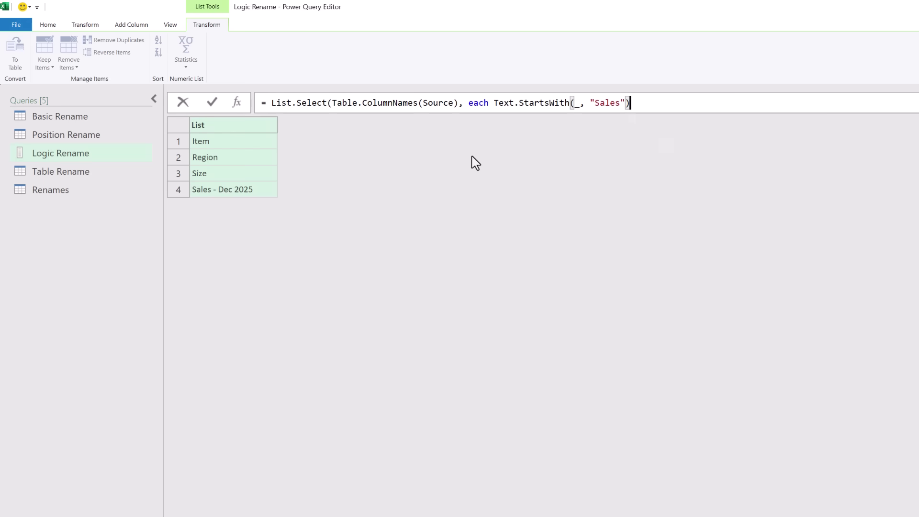
pyautogui.write(')')
pyautogui.press('Return')
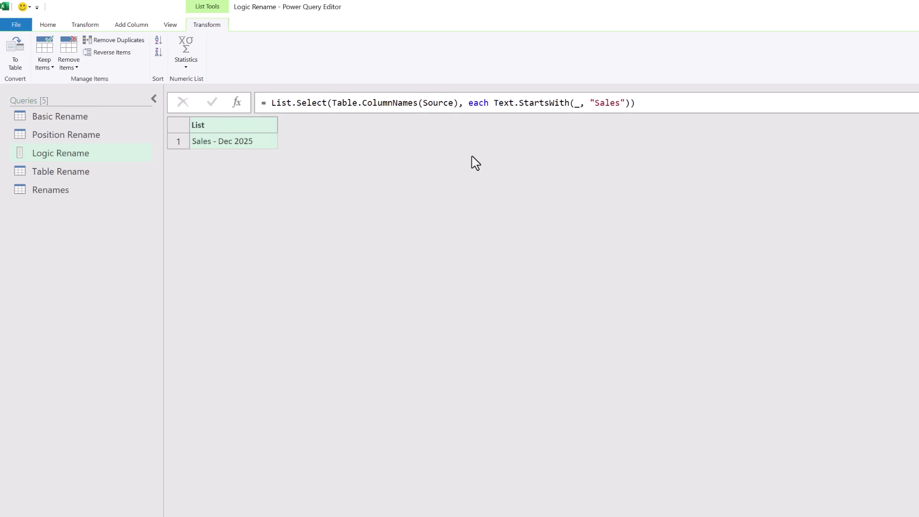
# Step: Append the index {0} to the List.Select formula to extract the first matching column name
pyautogui.click(642, 104)
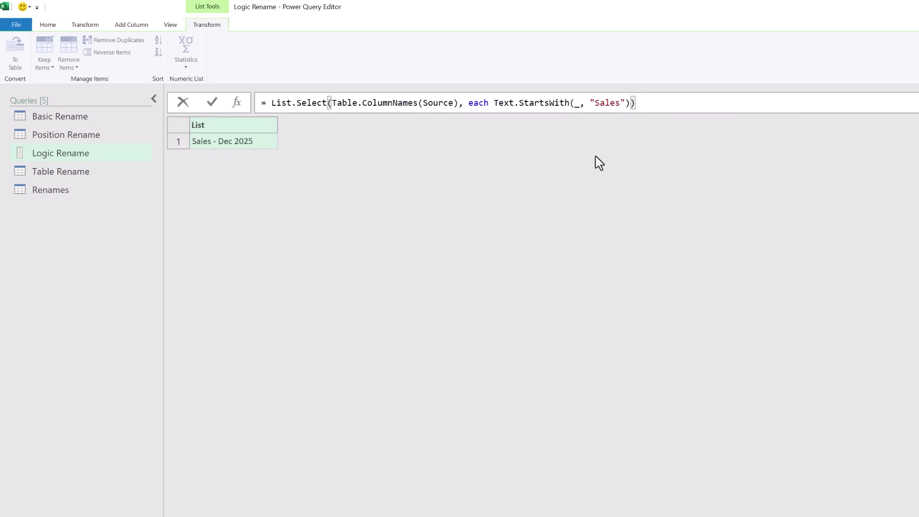
pyautogui.write('{}')
pyautogui.write('0')
pyautogui.press('Return')
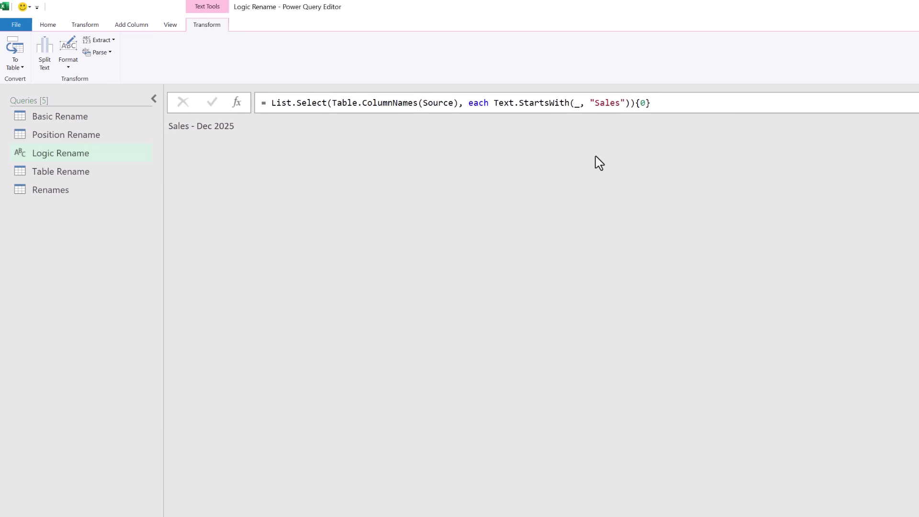
# Step: Copy the List.Select expression without its equals sign, then delete the custom step from the Logic Rename query
pyautogui.moveTo(667, 101); pyautogui.dragTo(271, 103)
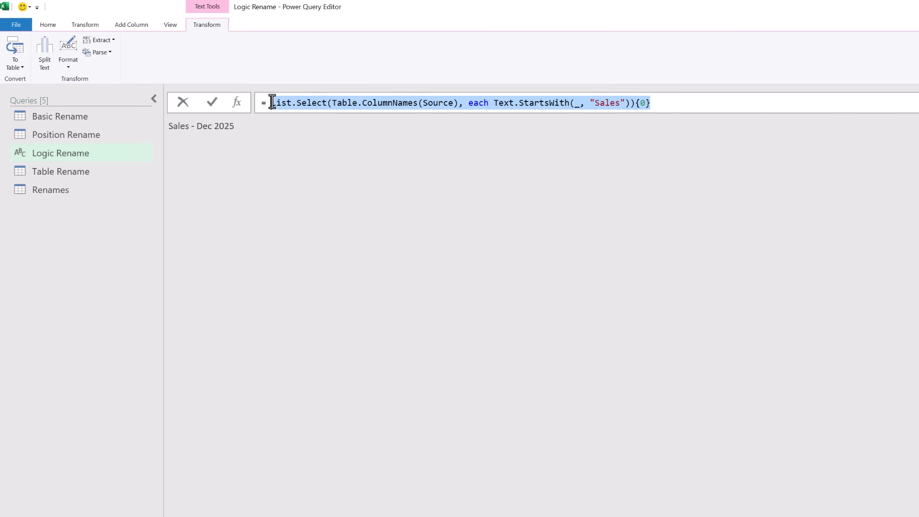
pyautogui.hotkey('ctrl', 'c')
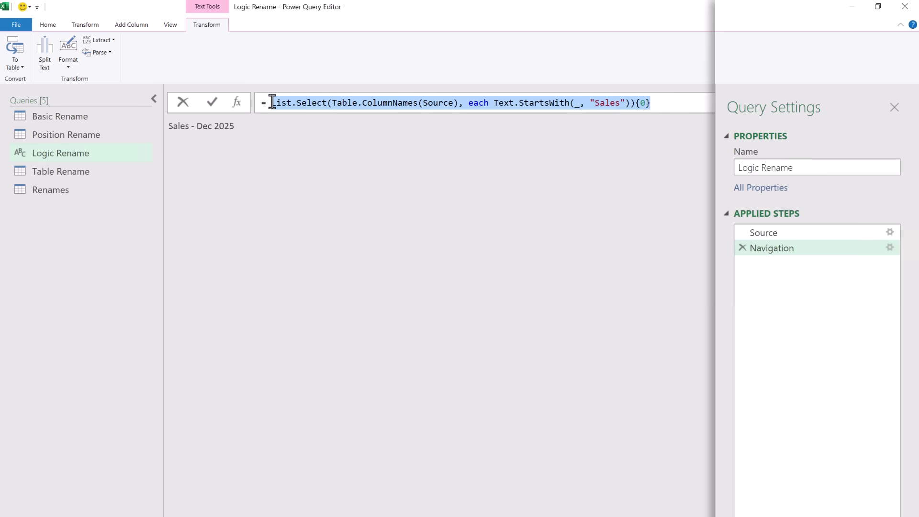
pyautogui.click(739, 250)
pyautogui.click(741, 248)
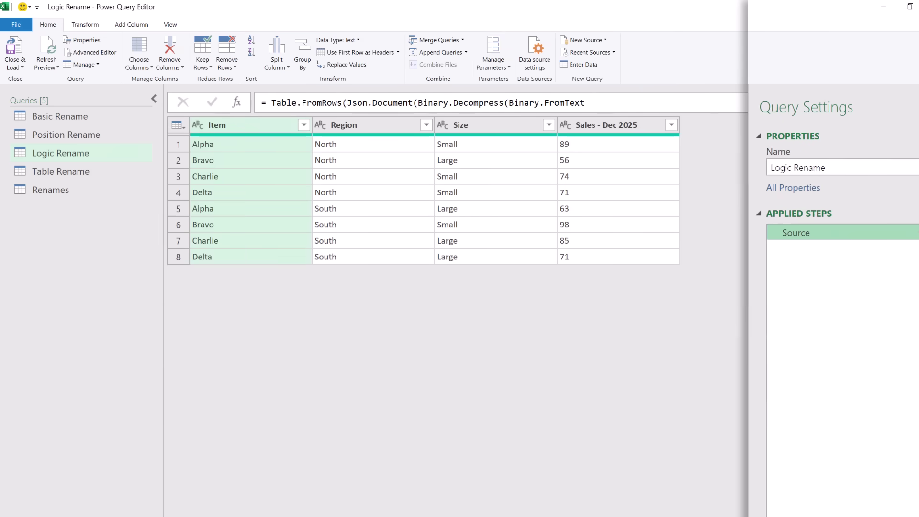
# Step: Rename the "Sales - Dec 2025" column to "Value" in the Logic Rename query
pyautogui.click(632, 128)
pyautogui.doubleClick(631, 129)
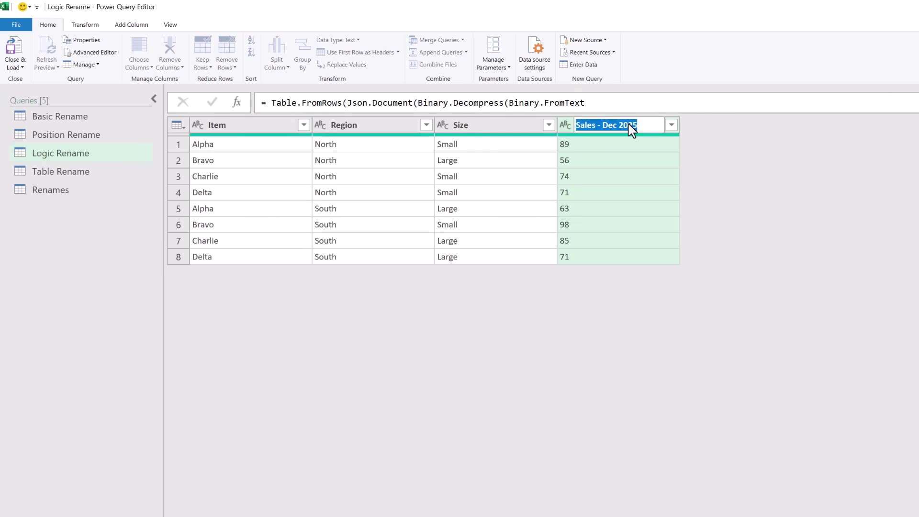
pyautogui.write('Value')
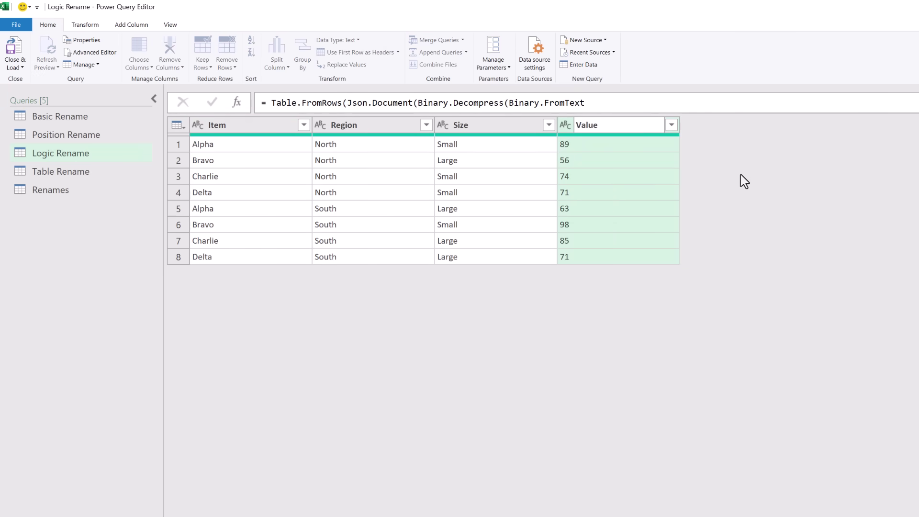
pyautogui.press('Return')
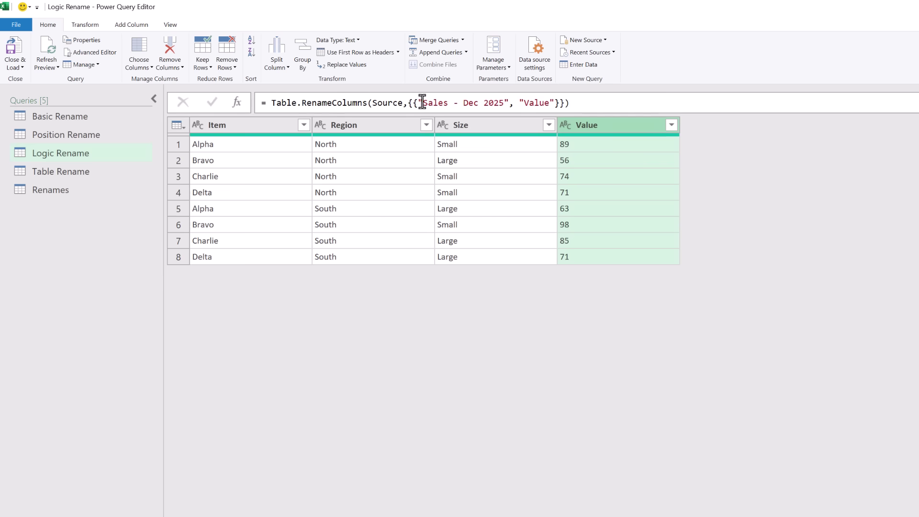
# Step: In the rename formula, replace the hard-coded "Sales - Dec 2025" with the copied List.Select expression and commit it
pyautogui.moveTo(418, 103); pyautogui.dragTo(509, 102)
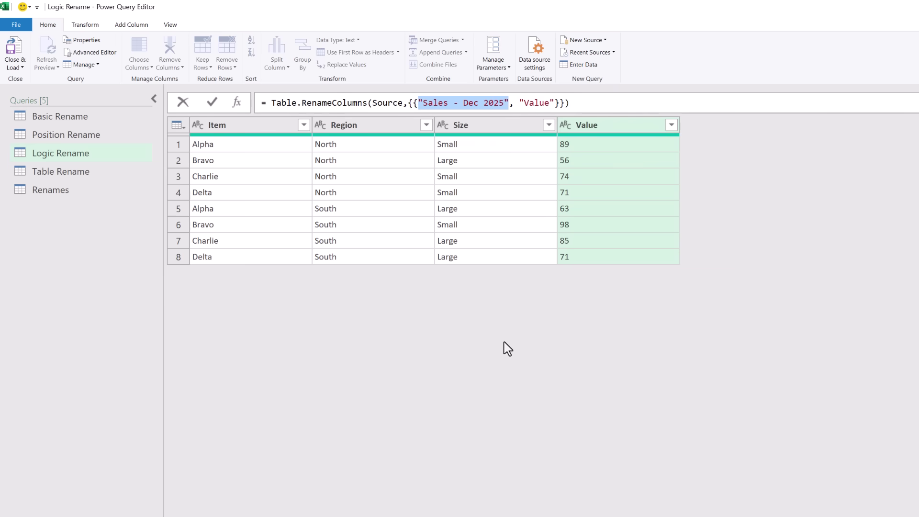
pyautogui.hotkey('ctrl', 'v')
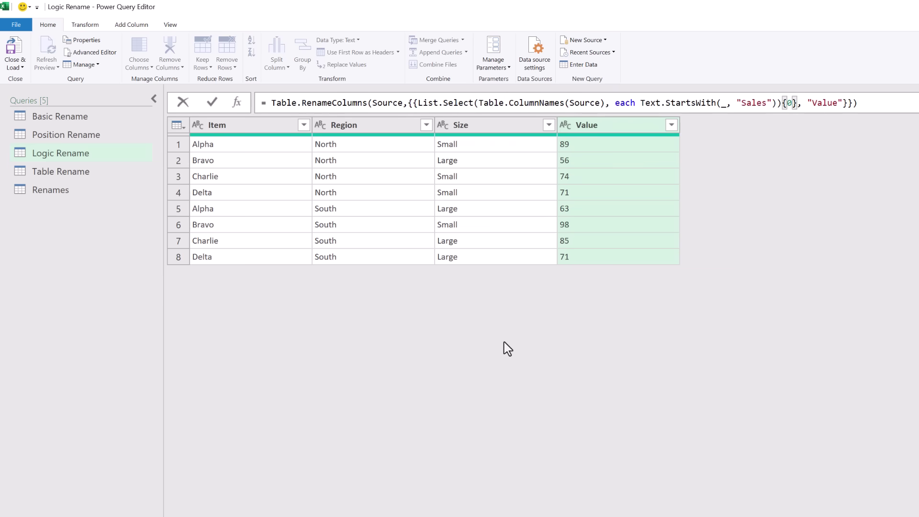
pyautogui.press('Return')
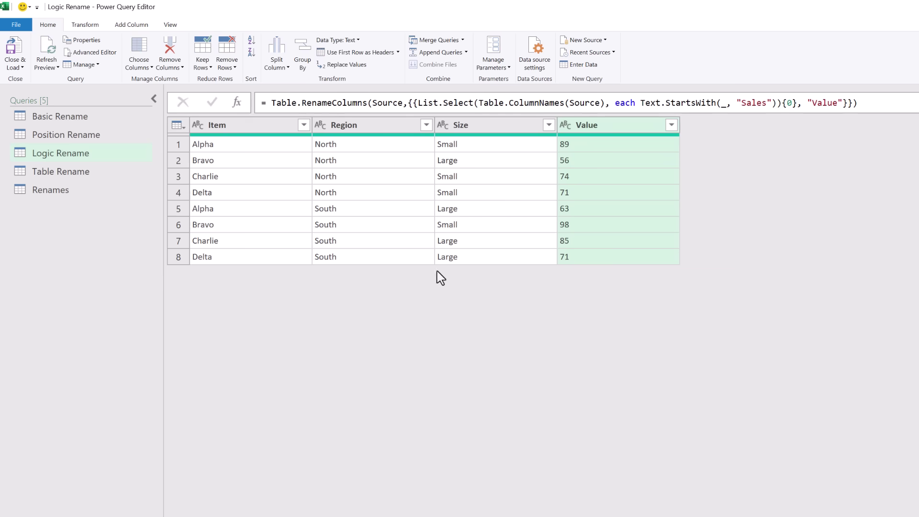
# Step: Detect the data types of the Item, Region and Value columns
pyautogui.keyDown('ctrl'); pyautogui.click(284, 128); pyautogui.keyUp('ctrl')
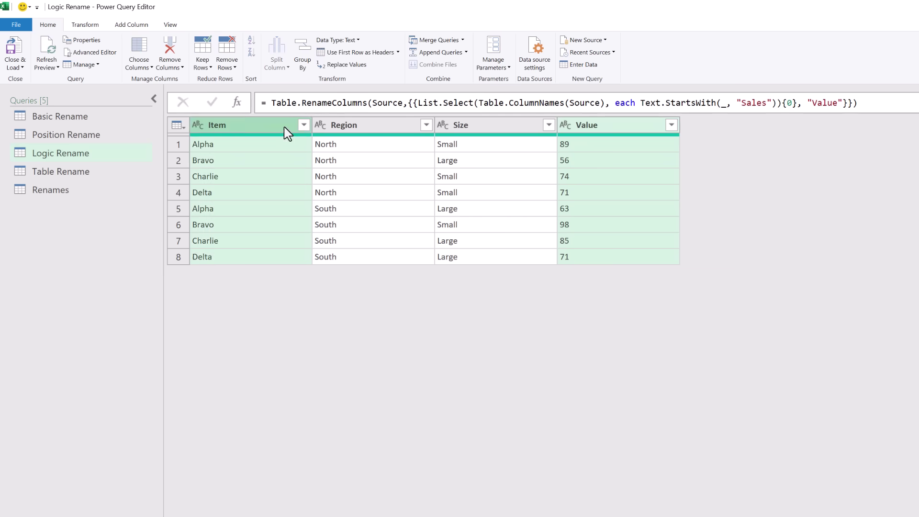
pyautogui.keyDown('ctrl'); pyautogui.click(369, 131); pyautogui.keyUp('ctrl')
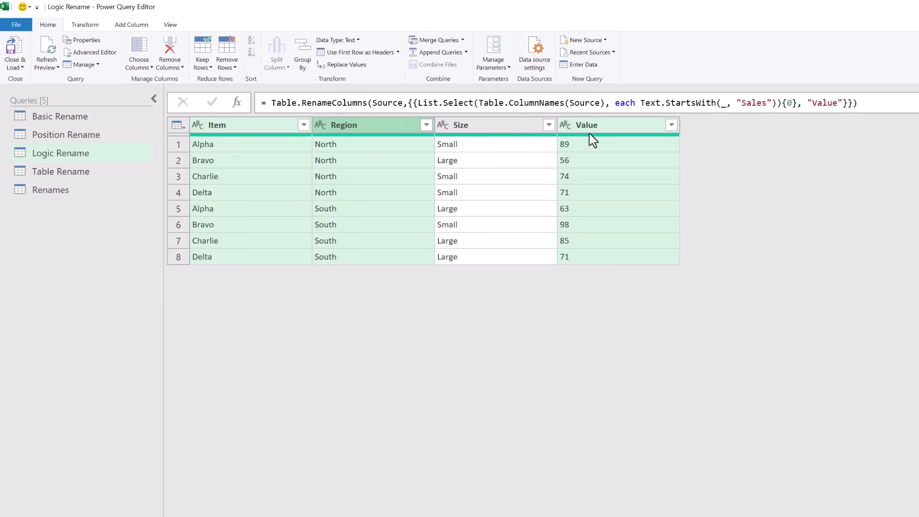
pyautogui.click(80, 25)
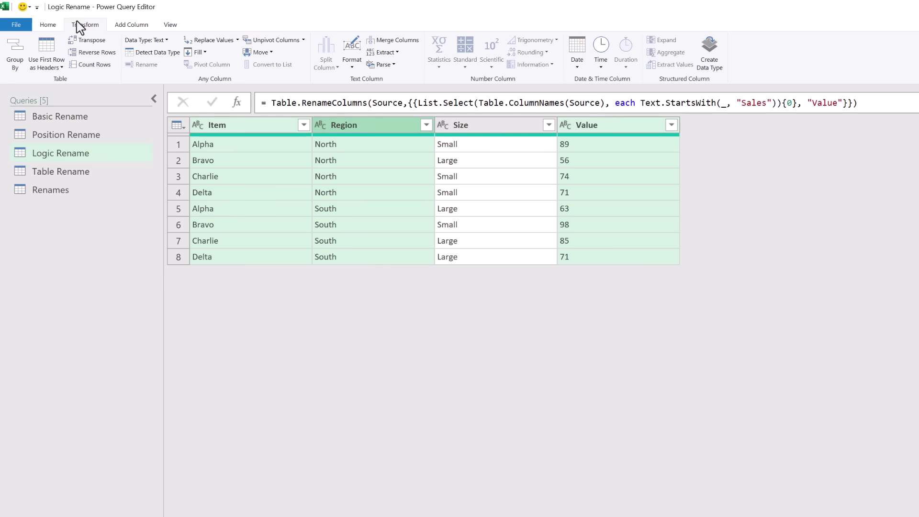
pyautogui.click(151, 53)
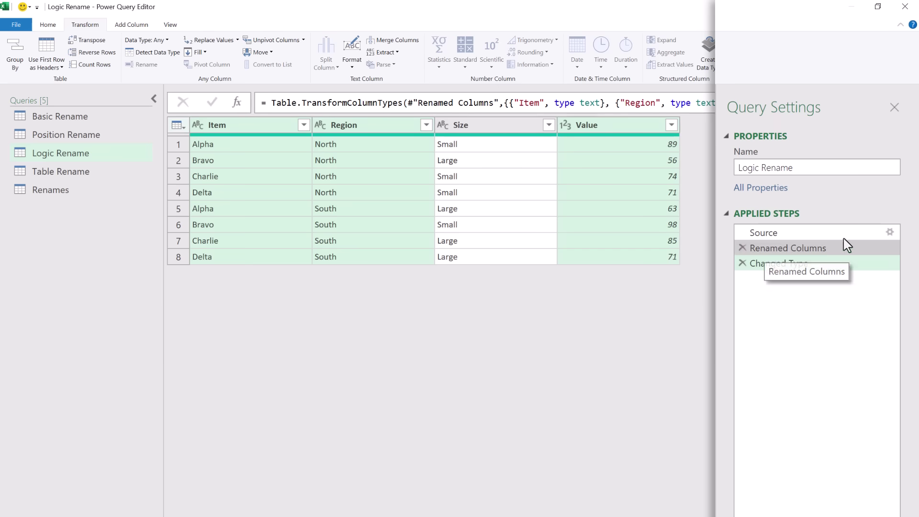
# Step: Change the fourth column header in the Source step's table to "Sales - Jan 2026" and check the Renamed Columns and Changed Type steps
pyautogui.click(891, 234)
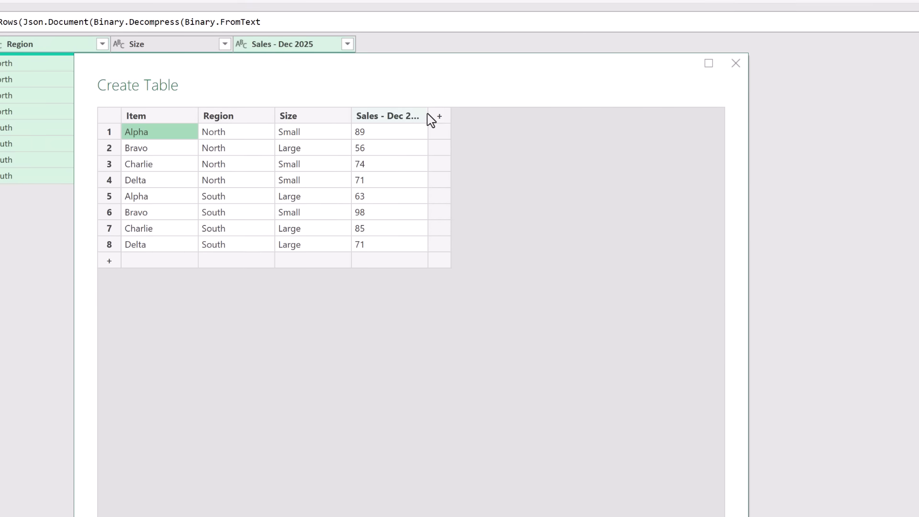
pyautogui.moveTo(428, 116); pyautogui.dragTo(462, 114)
pyautogui.click(438, 121)
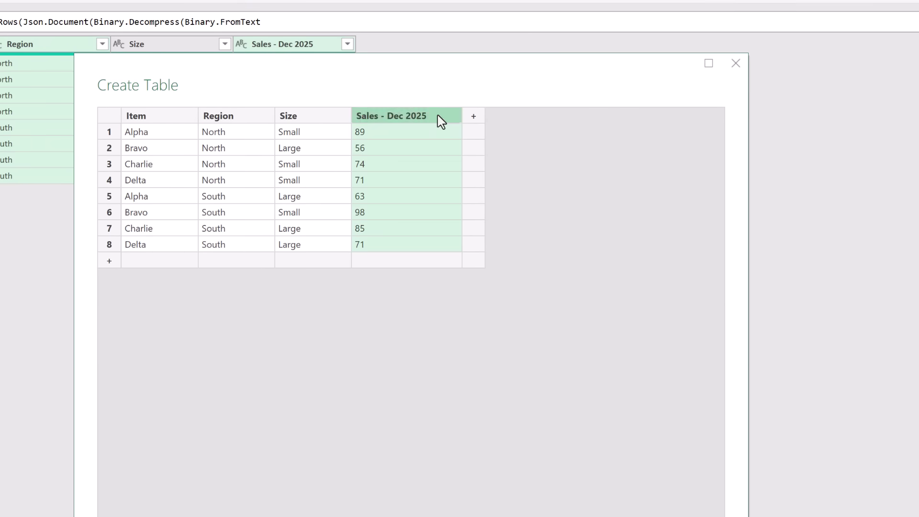
pyautogui.click(441, 122)
pyautogui.press('BackSpace')
pyautogui.press('BackSpace')
pyautogui.press('BackSpace')
pyautogui.press('BackSpace')
pyautogui.press('BackSpace')
pyautogui.press('BackSpace')
pyautogui.press('BackSpace')
pyautogui.press('BackSpace')
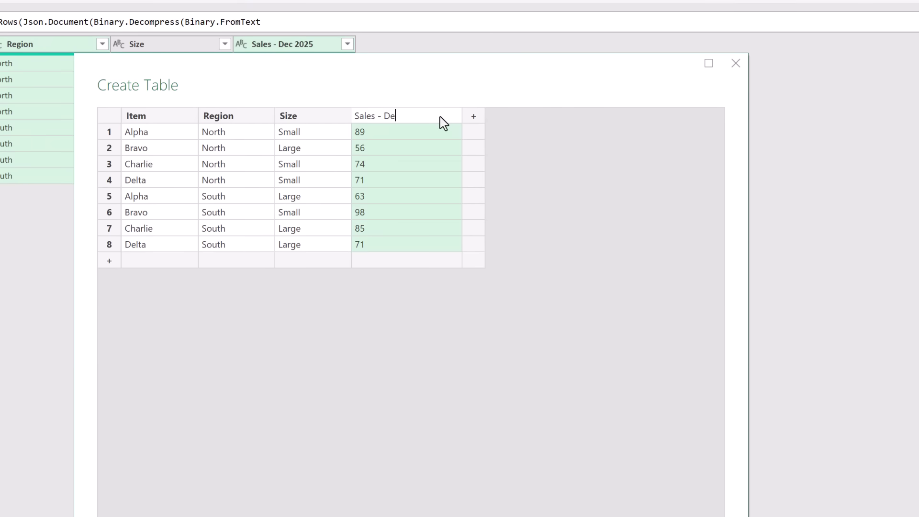
pyautogui.write('Jan 2026')
pyautogui.click(603, 506)
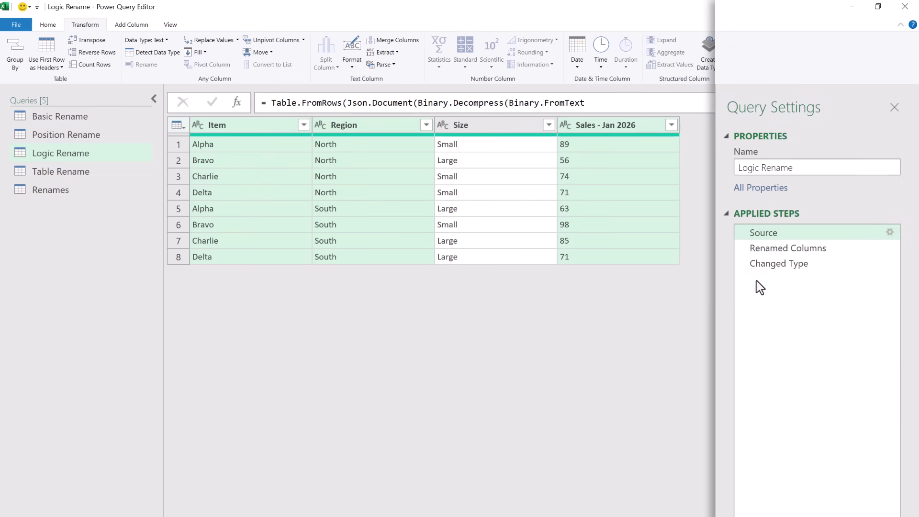
pyautogui.click(771, 249)
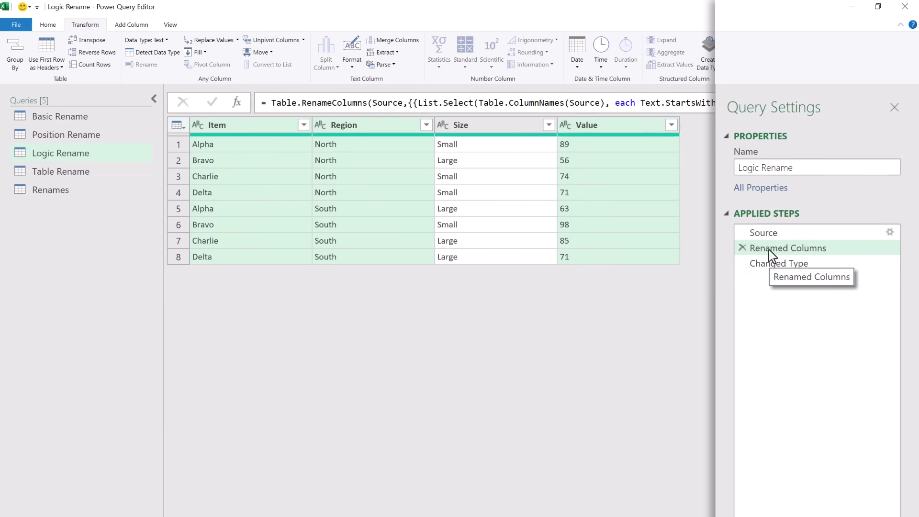
pyautogui.click(768, 266)
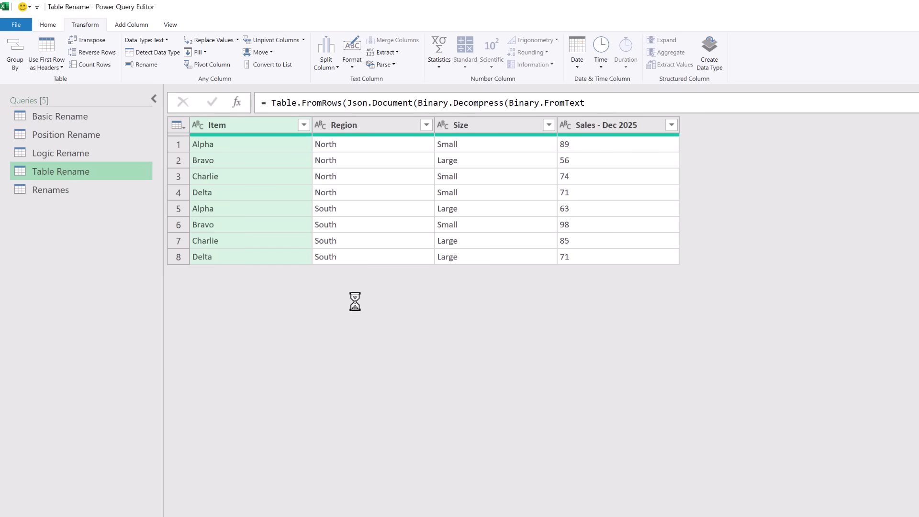
# Step: Open the Renames query and review the old and new name pairs in its Source step's table
pyautogui.click(66, 191)
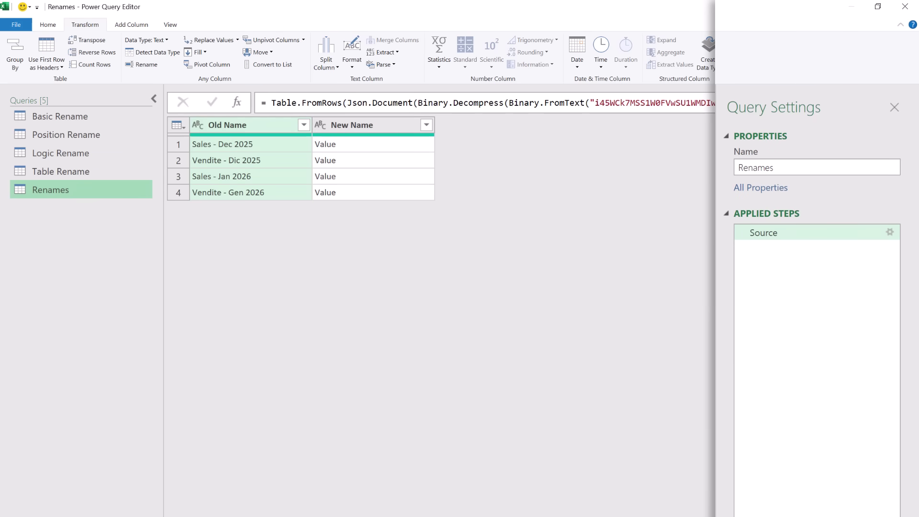
pyautogui.click(889, 233)
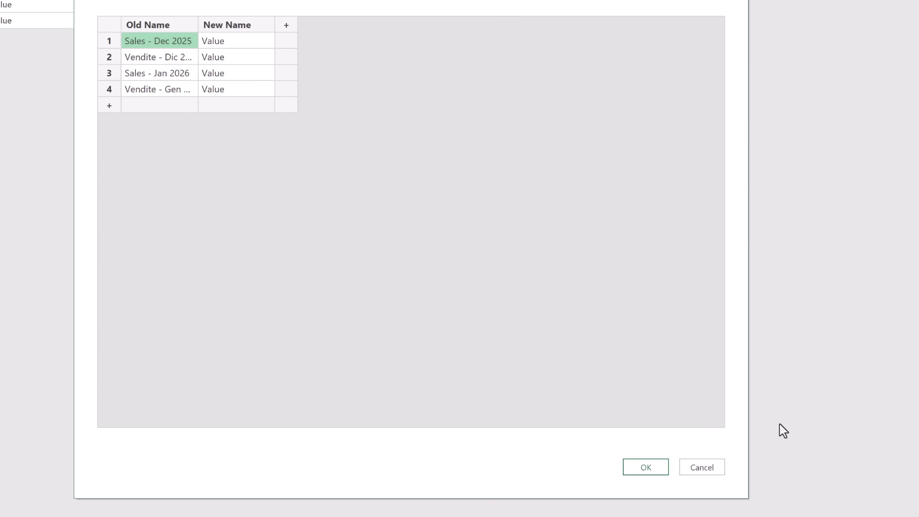
pyautogui.click(772, 505)
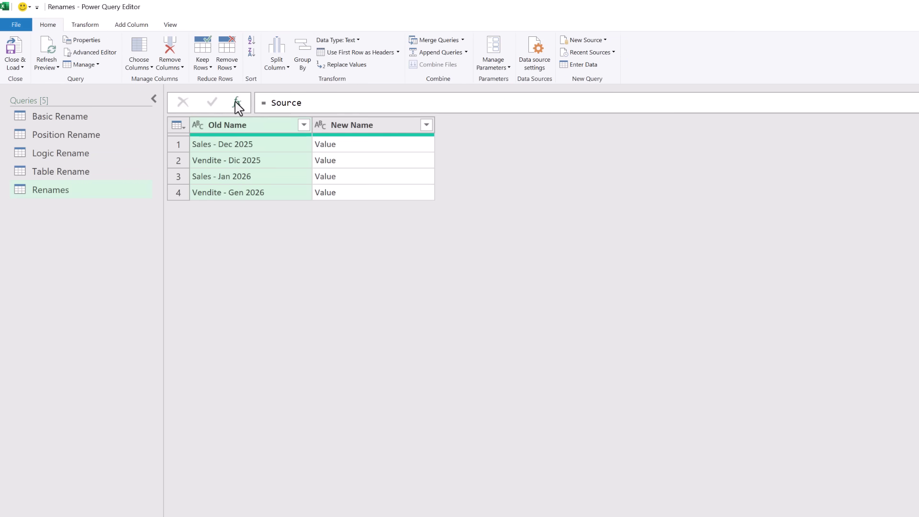
# Step: Preview the Renames table as nested row lists using a custom step with Table.ToRows(Source), and remove that step
pyautogui.click(267, 102)
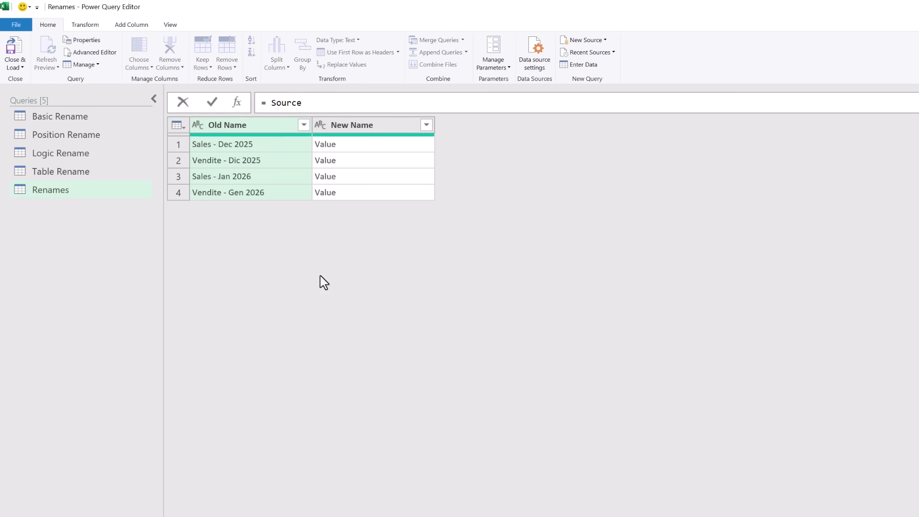
pyautogui.write('Ta')
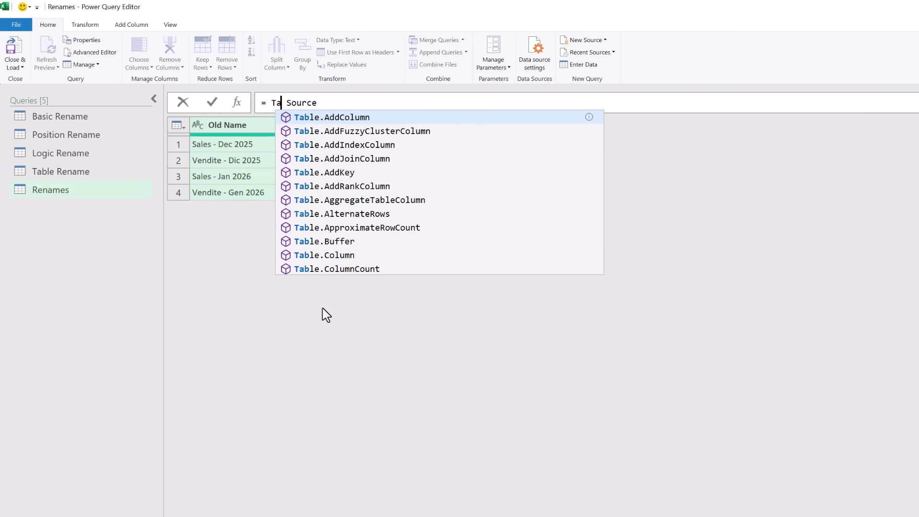
pyautogui.write('ble.ToRows')
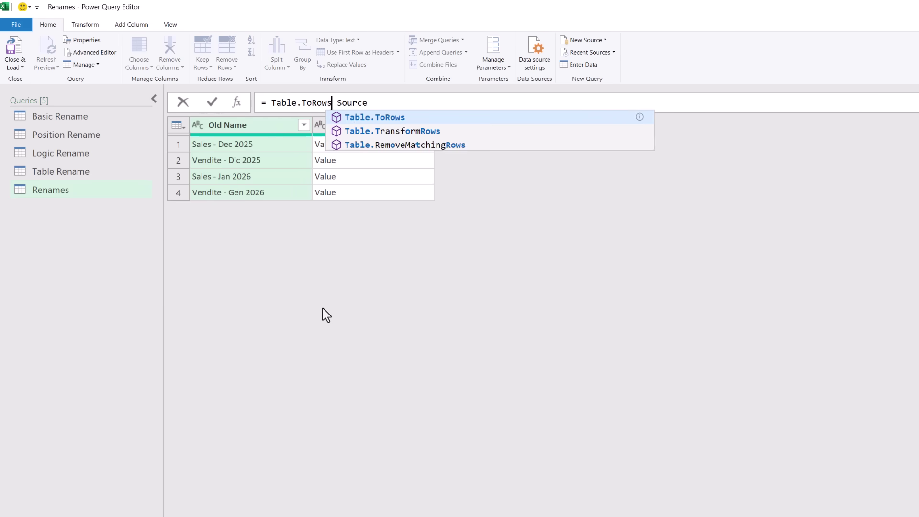
pyautogui.write('(')
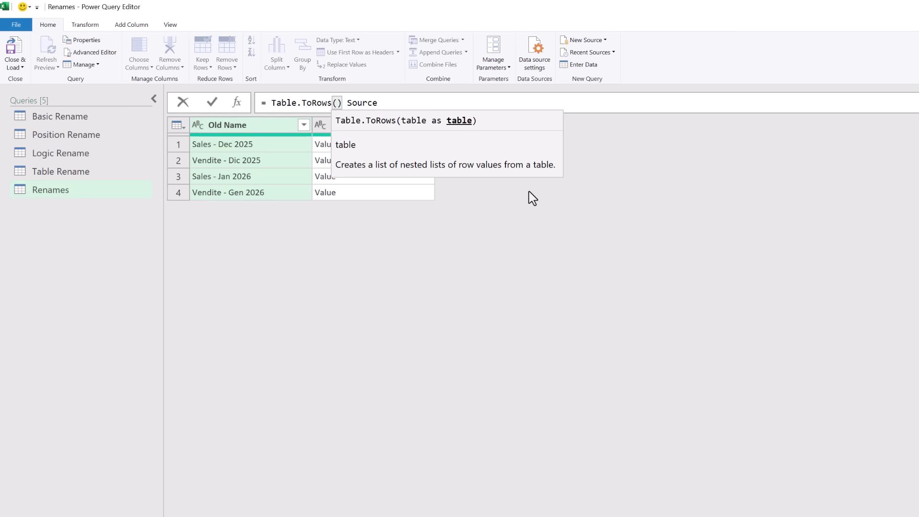
pyautogui.press('Delete')
pyautogui.press('Delete')
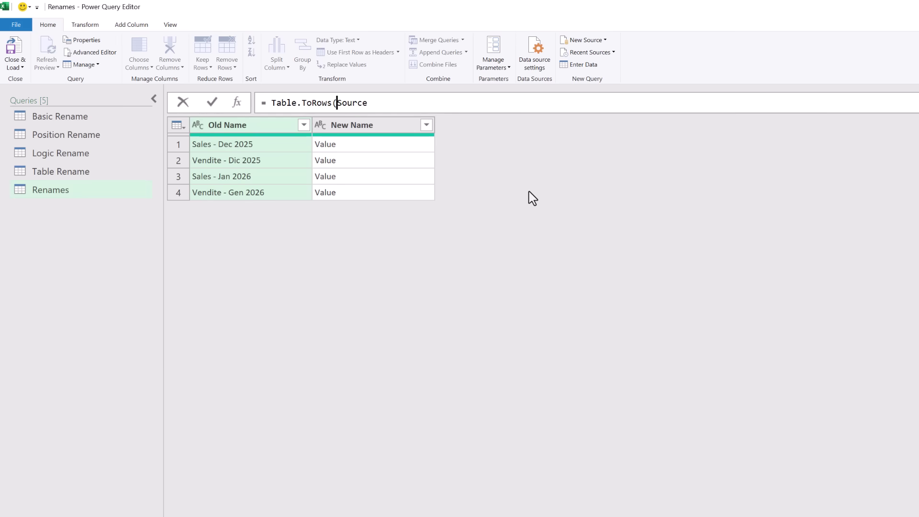
pyautogui.press('Right')
pyautogui.press('Right')
pyautogui.press('Right')
pyautogui.press('Right')
pyautogui.press('Right')
pyautogui.press('Right')
pyautogui.write(')')
pyautogui.press('Return')
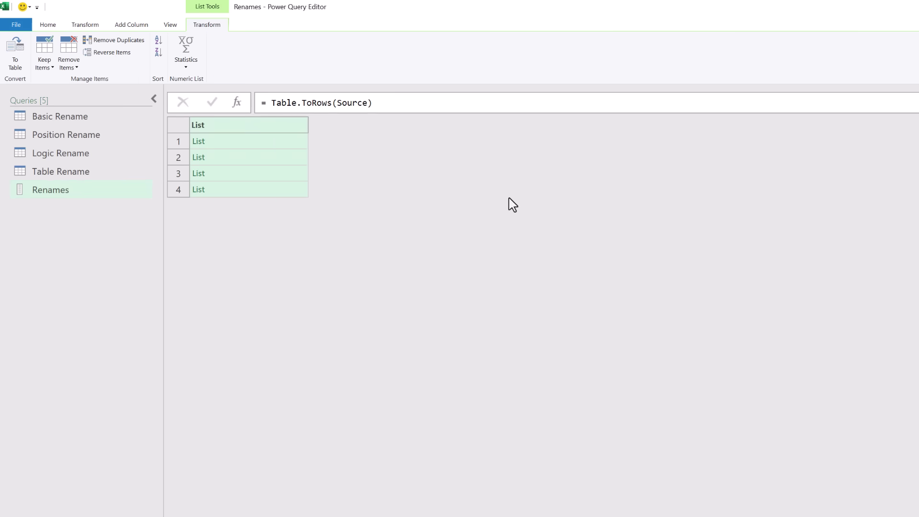
pyautogui.click(271, 145)
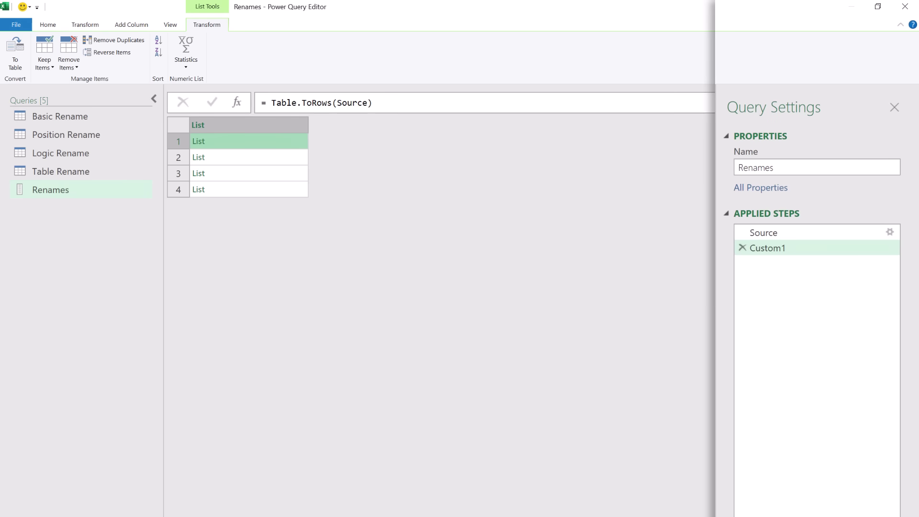
pyautogui.click(741, 248)
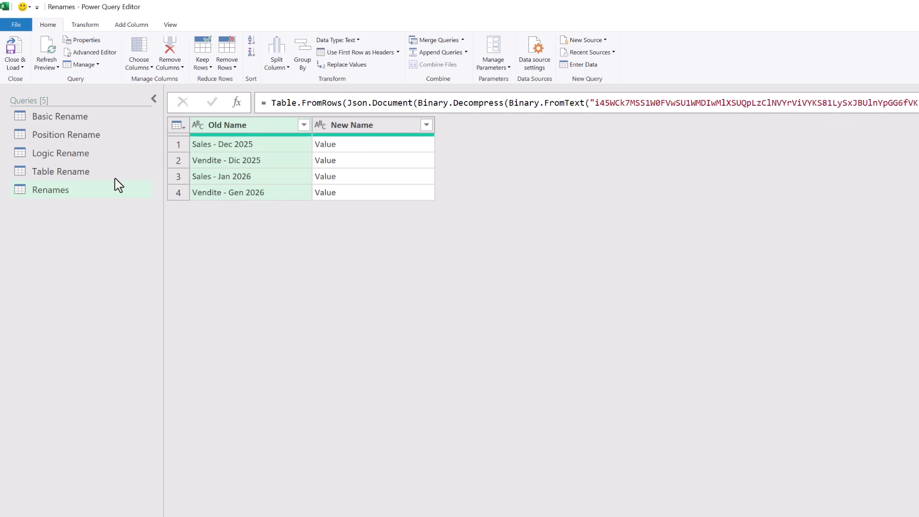
# Step: Rename the "Sales - Dec 2025" column to "Value" in the Table Rename query
pyautogui.click(110, 175)
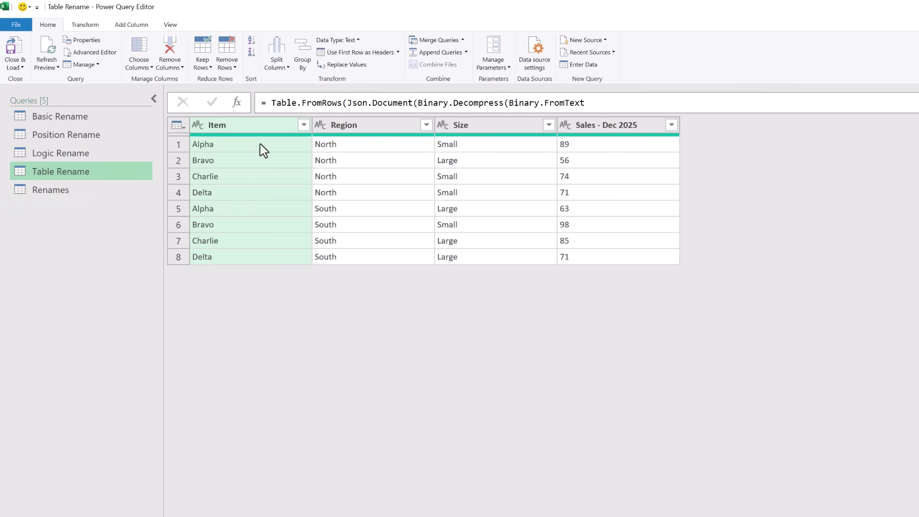
pyautogui.click(591, 131)
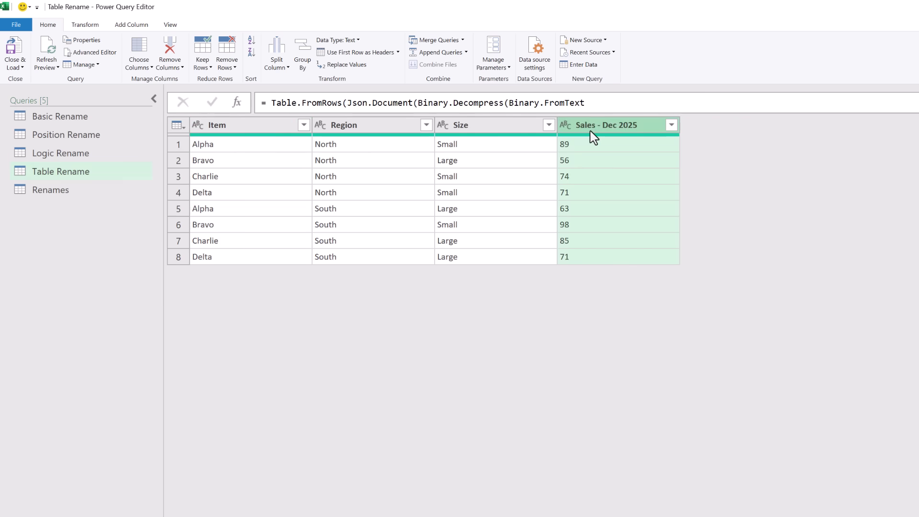
pyautogui.doubleClick(592, 131)
pyautogui.write('Value')
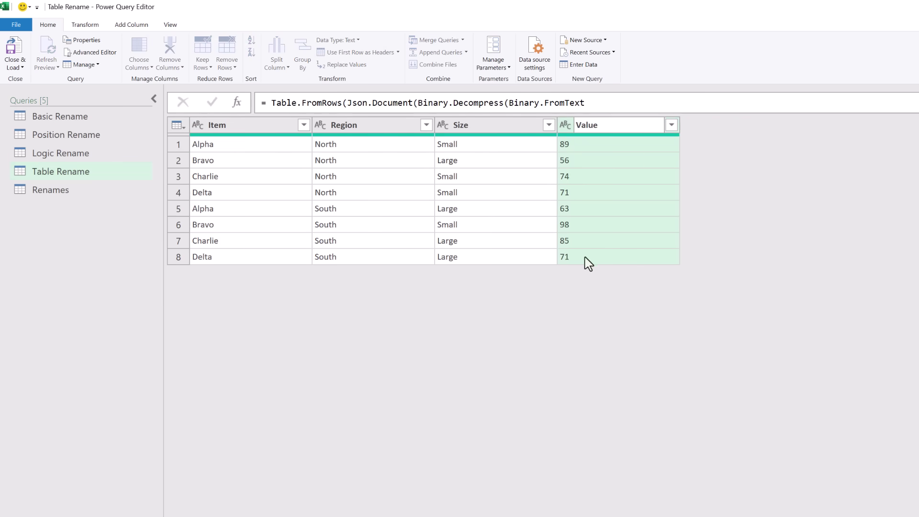
pyautogui.press('Return')
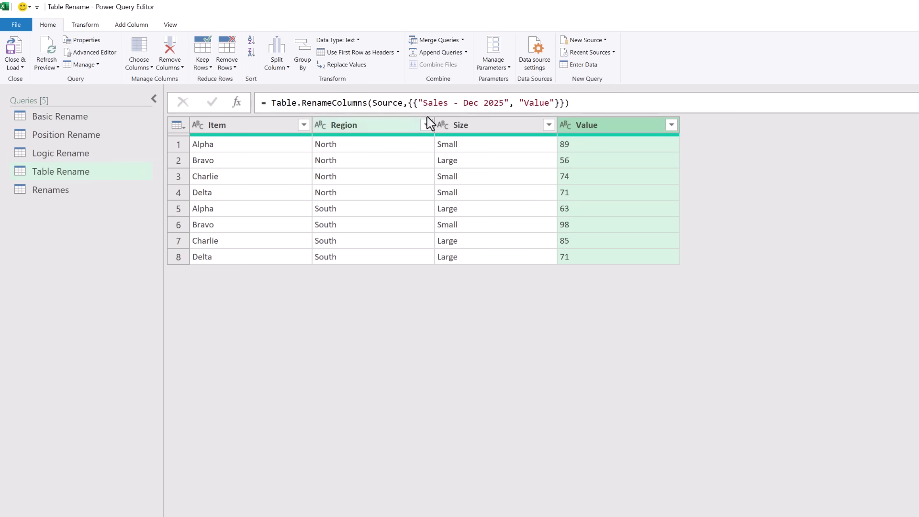
# Step: In the Table Rename query's rename formula, replace the hard-coded old and new name list with Table.ToRows(Renames)
pyautogui.moveTo(408, 103); pyautogui.dragTo(553, 103)
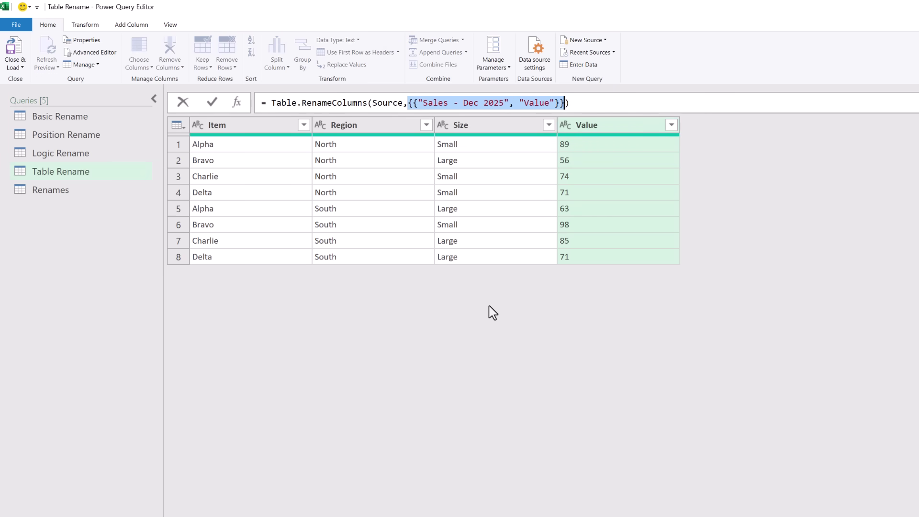
pyautogui.write('Table')
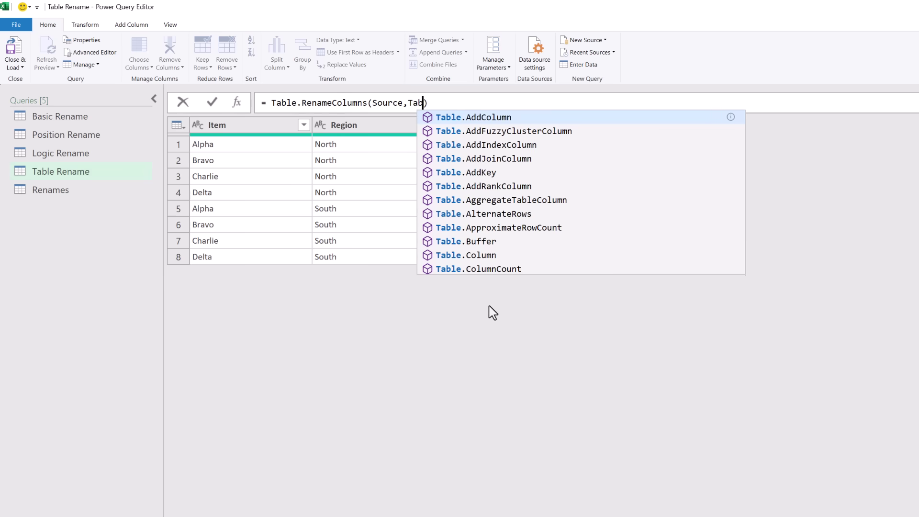
pyautogui.write('.ToR')
pyautogui.press('Tab')
pyautogui.write('(')
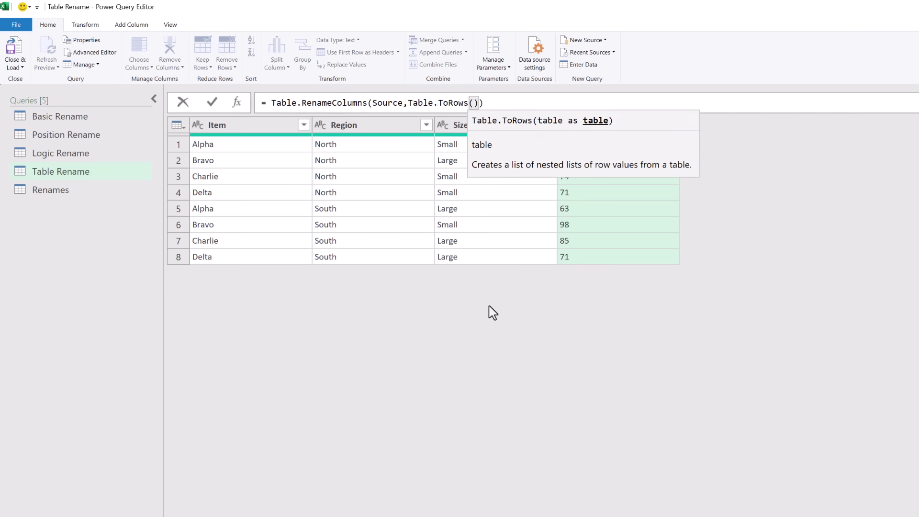
pyautogui.write('Re')
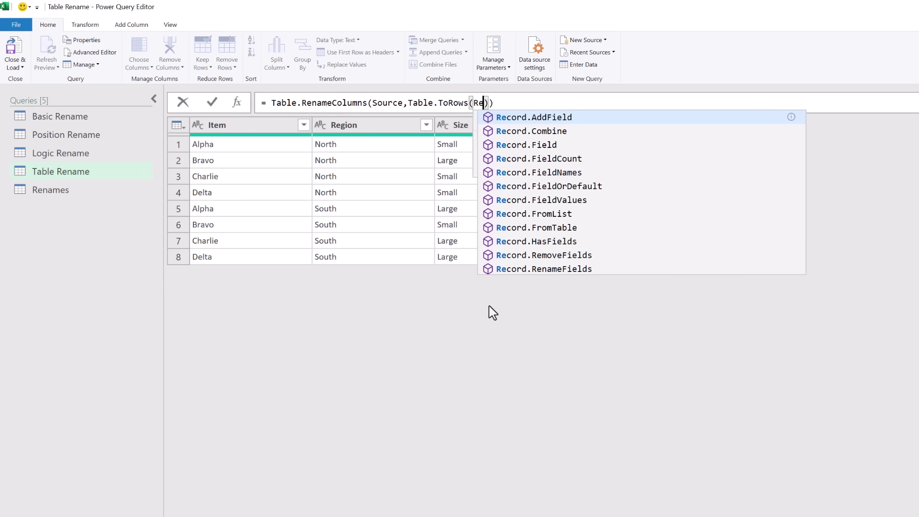
pyautogui.write('names')
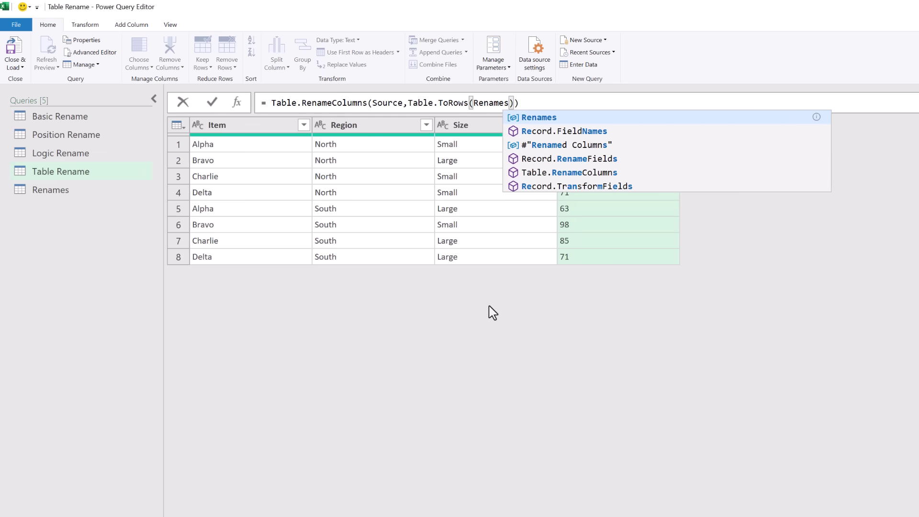
pyautogui.press('Return')
pyautogui.press('Return')
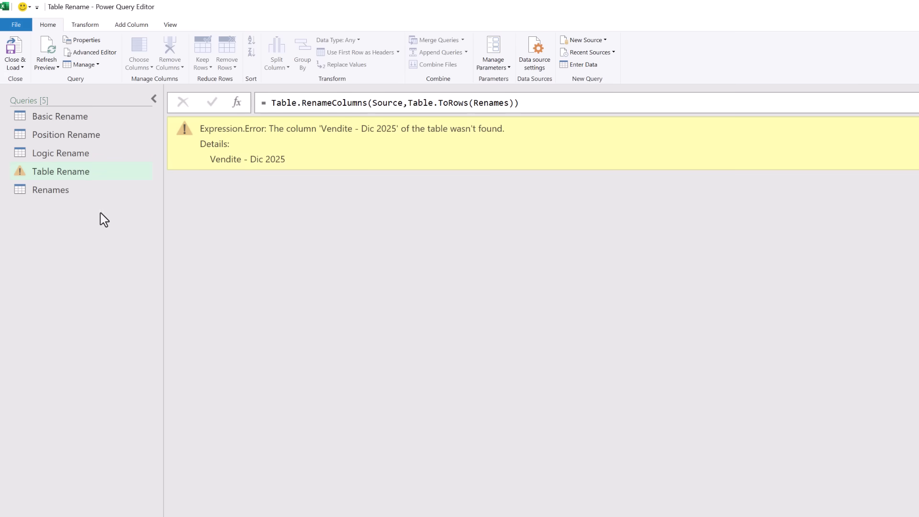
# Step: Check the Renames table and add MissingField.Ignore as the third argument of Table.RenameColumns in the Table Rename query
pyautogui.click(59, 190)
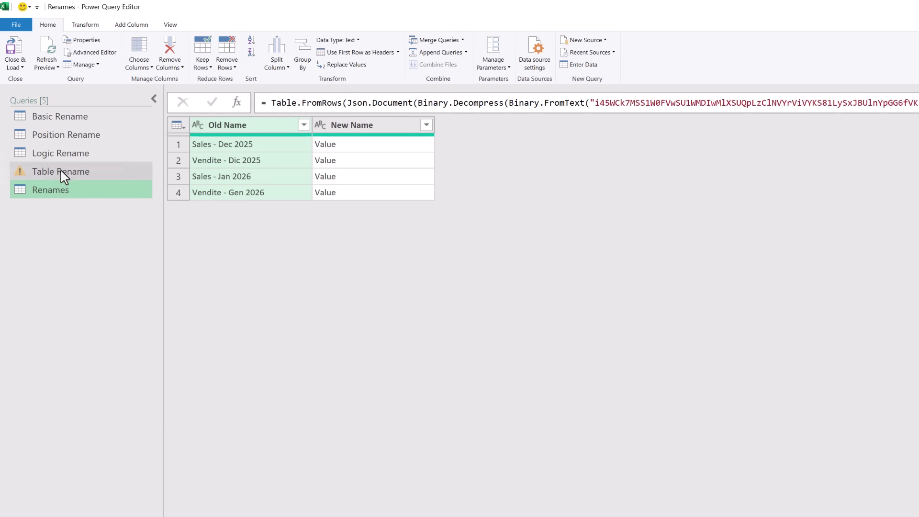
pyautogui.click(62, 170)
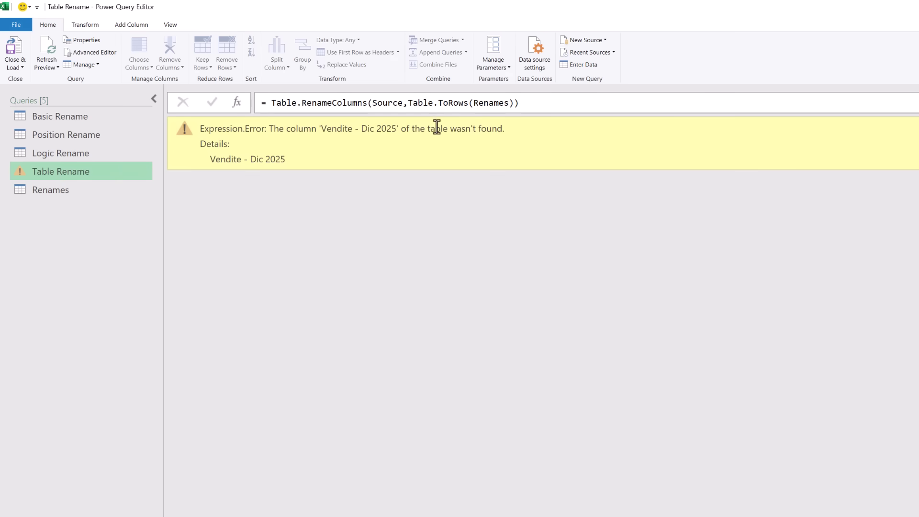
pyautogui.click(514, 103)
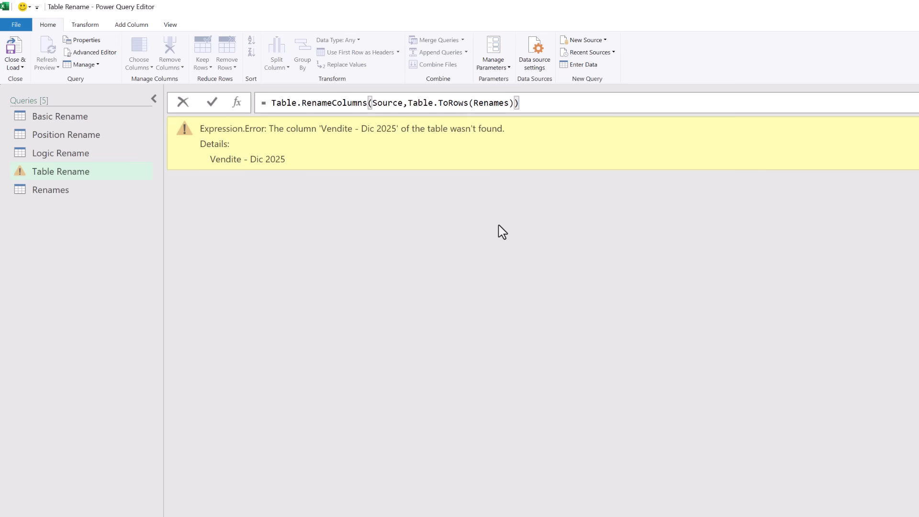
pyautogui.write(',')
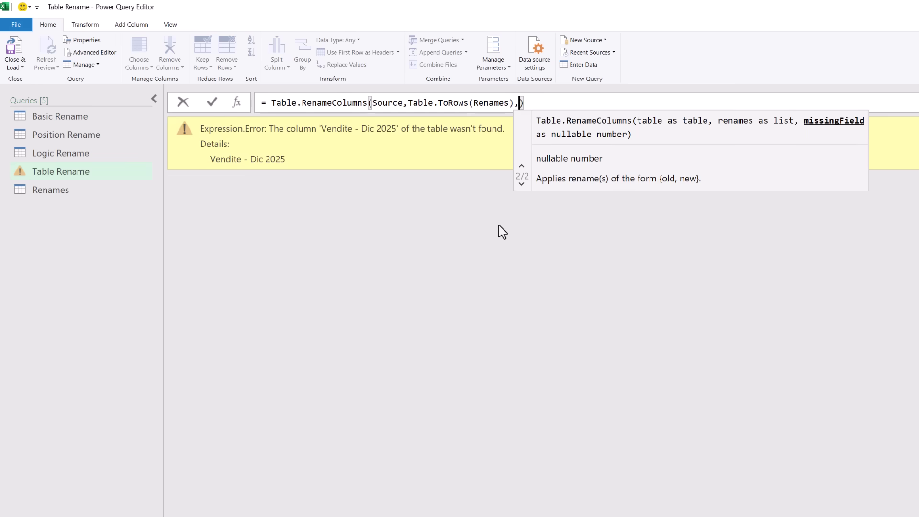
pyautogui.write('miss')
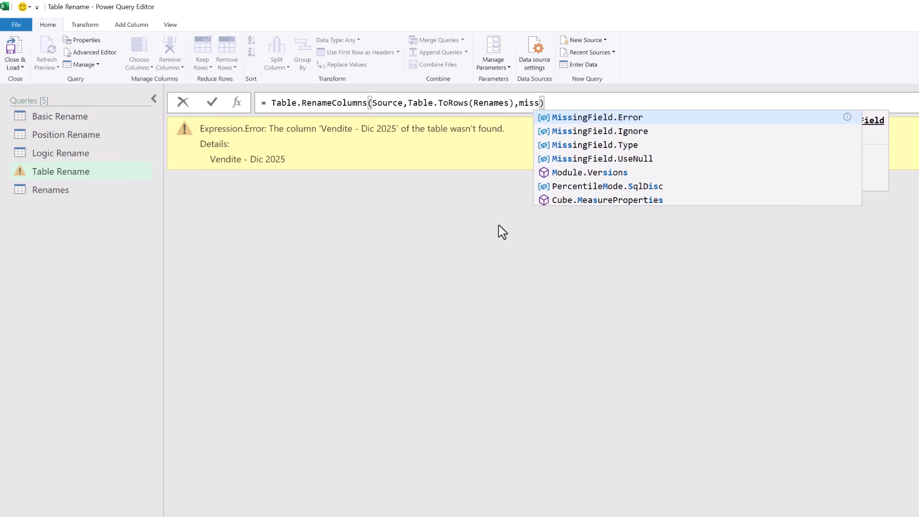
pyautogui.click(635, 133)
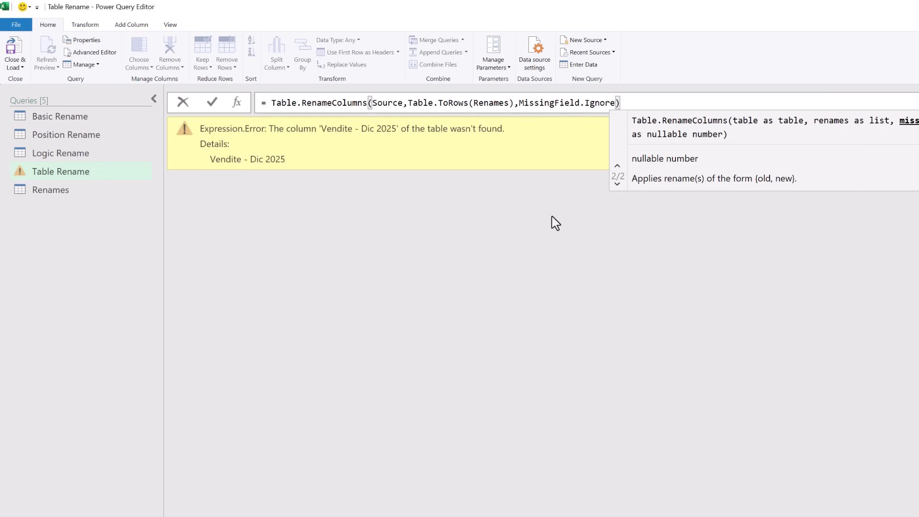
pyautogui.press('Return')
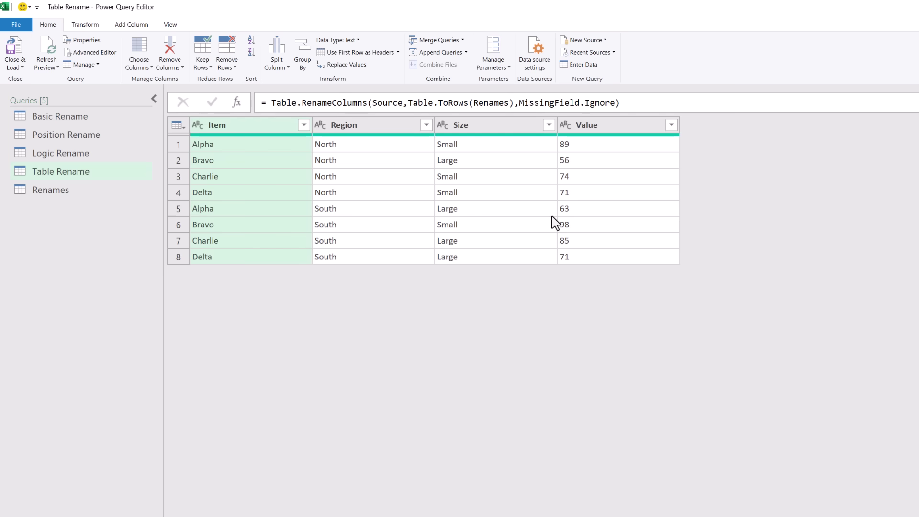
# Step: Detect the data types of the Item, Region and Value columns in the Table Rename query
pyautogui.keyDown('ctrl'); pyautogui.click(386, 129); pyautogui.keyUp('ctrl')
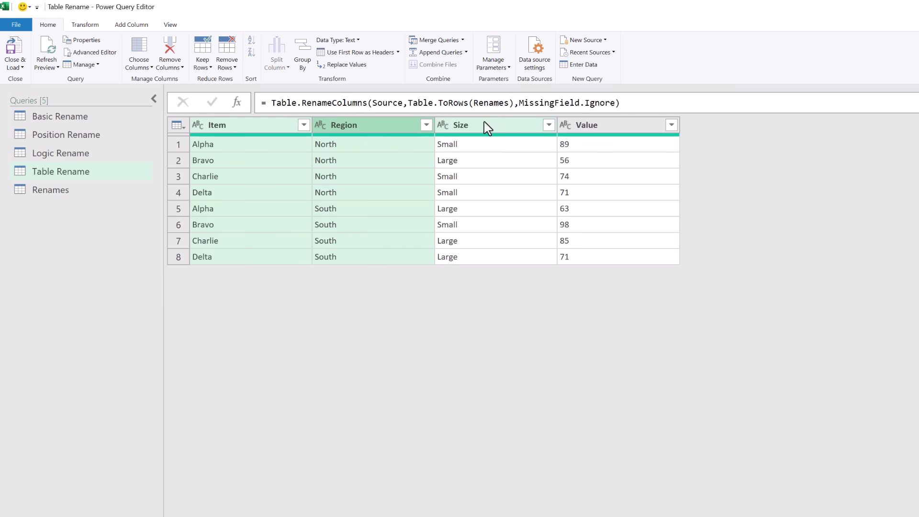
pyautogui.keyDown('ctrl'); pyautogui.click(592, 127); pyautogui.keyUp('ctrl')
pyautogui.click(94, 28)
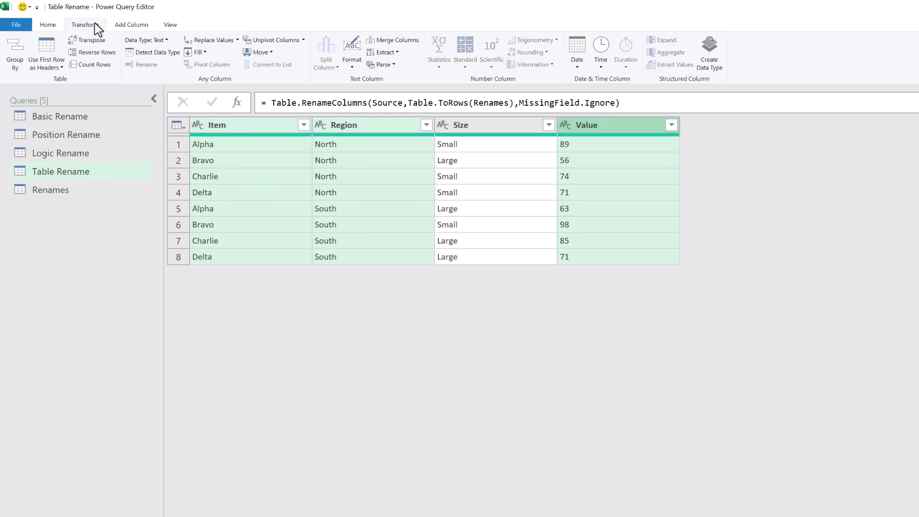
pyautogui.click(159, 52)
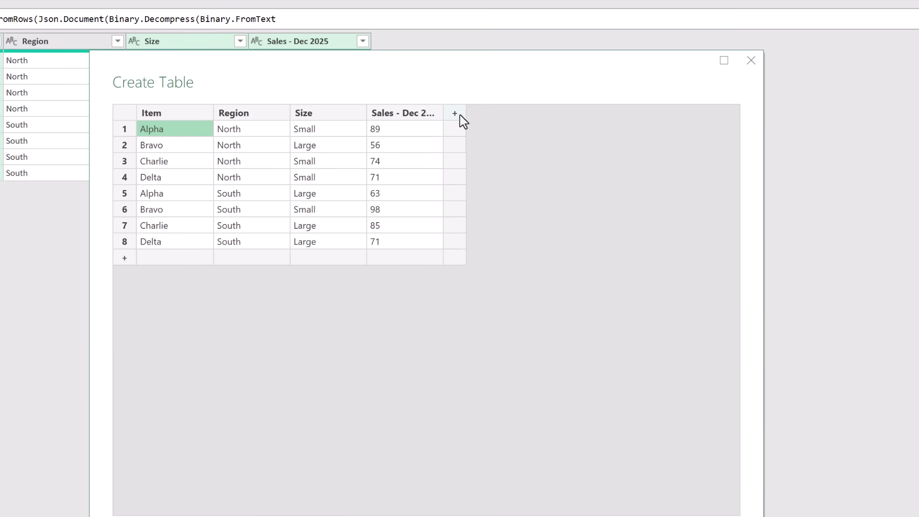
# Step: Change the "Sales - Dec 2025" header in the Source table to "Vendite - Gen 2026" and check the Renamed Columns and Changed Type steps
pyautogui.moveTo(443, 120); pyautogui.dragTo(487, 120)
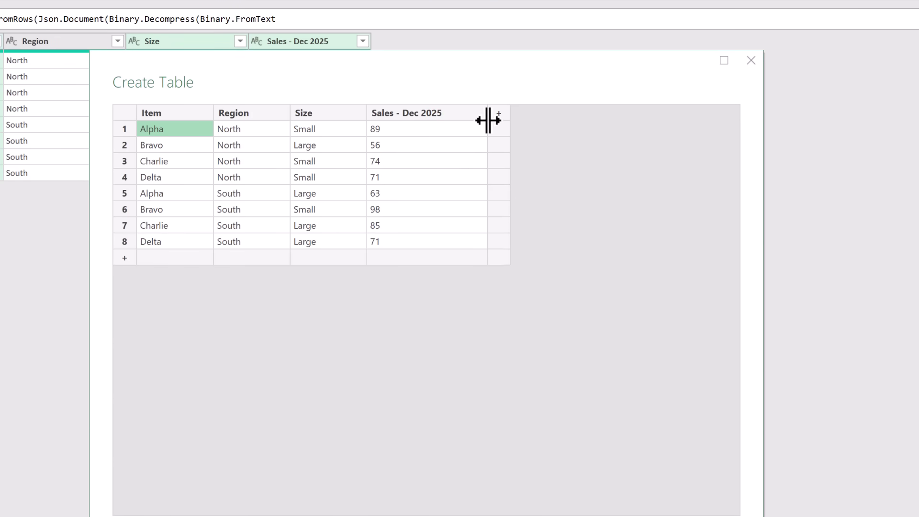
pyautogui.doubleClick(452, 109)
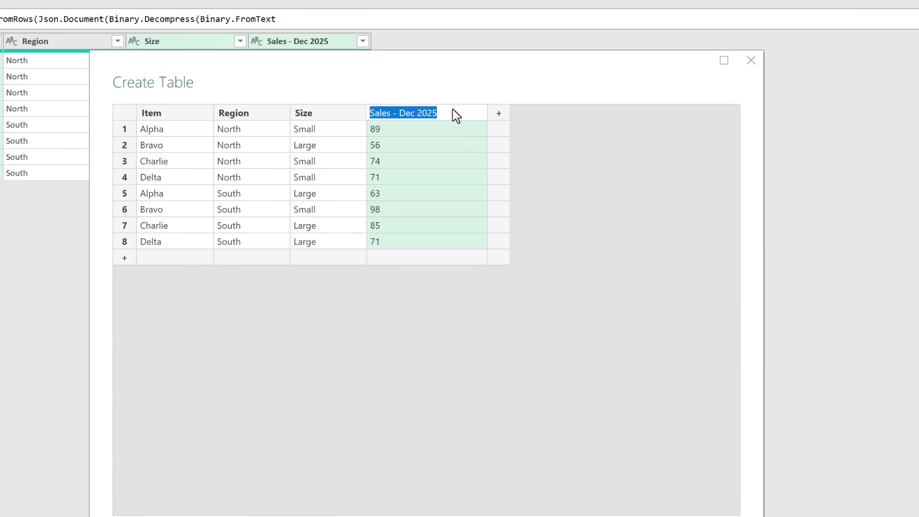
pyautogui.write('Vendite - ')
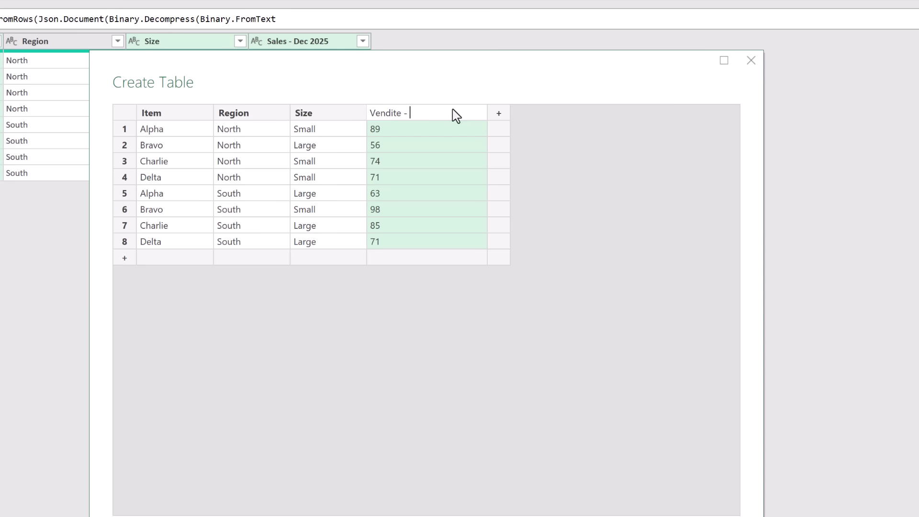
pyautogui.write('Gen 2026')
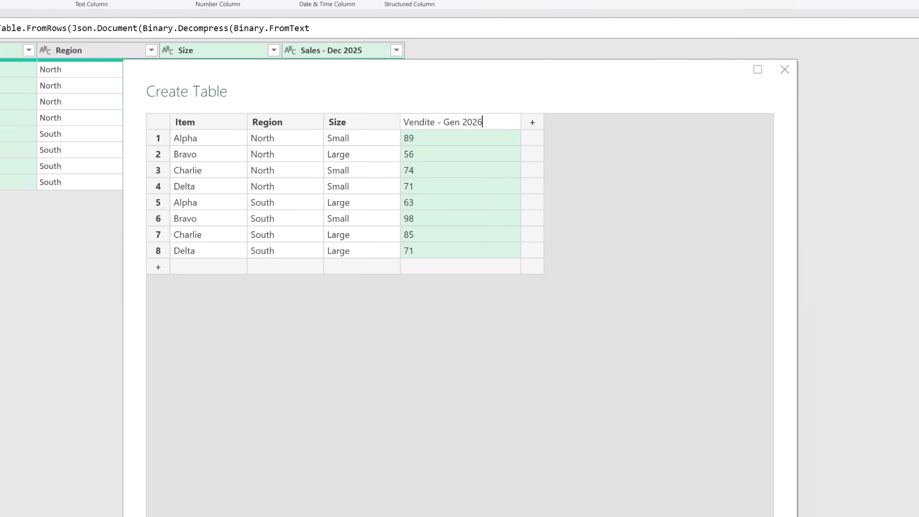
pyautogui.press('Return')
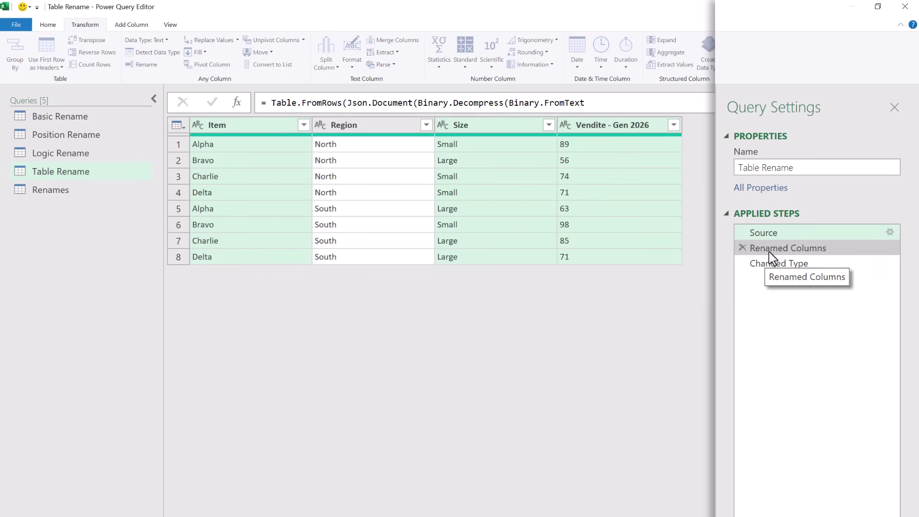
pyautogui.click(821, 249)
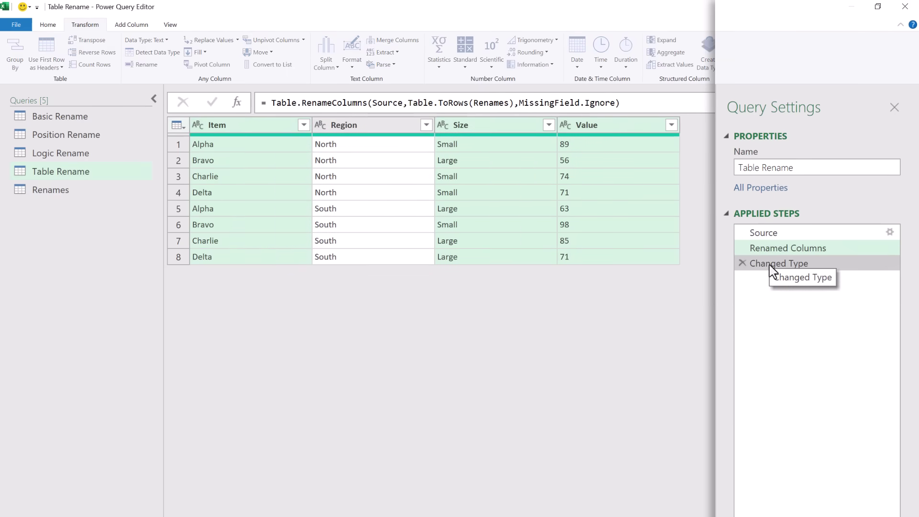
pyautogui.click(771, 265)
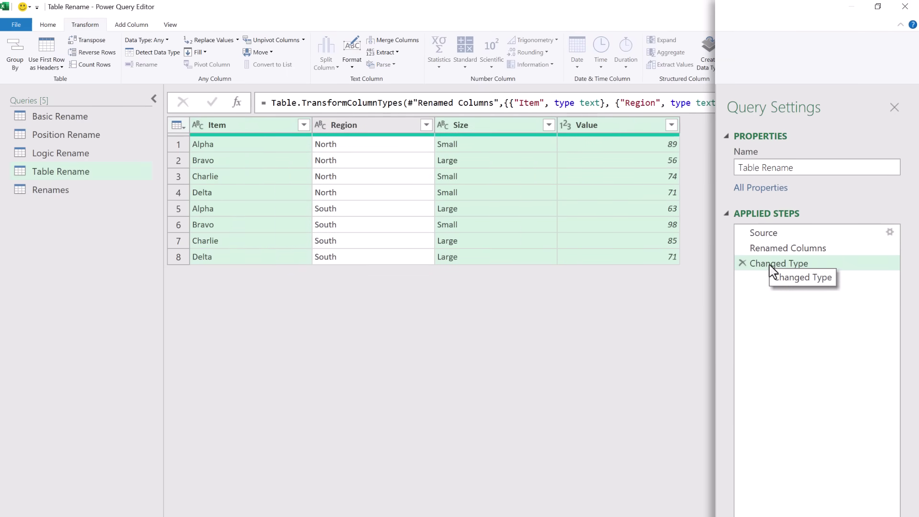